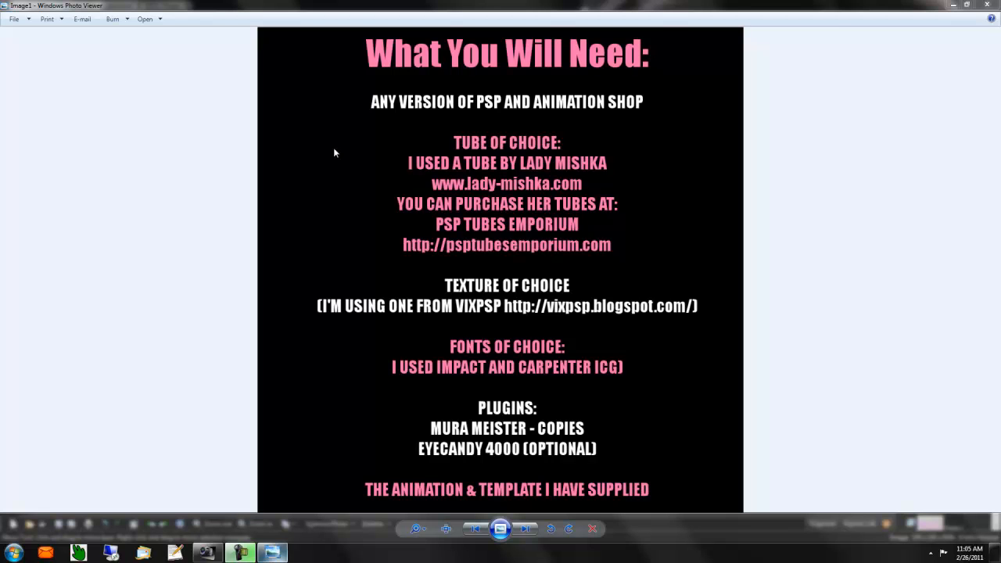
Close the requirements picture and select the outline of the black shape on the Shape 1 layer.
{"action": "left_click", "coordinate": [987, 5]}
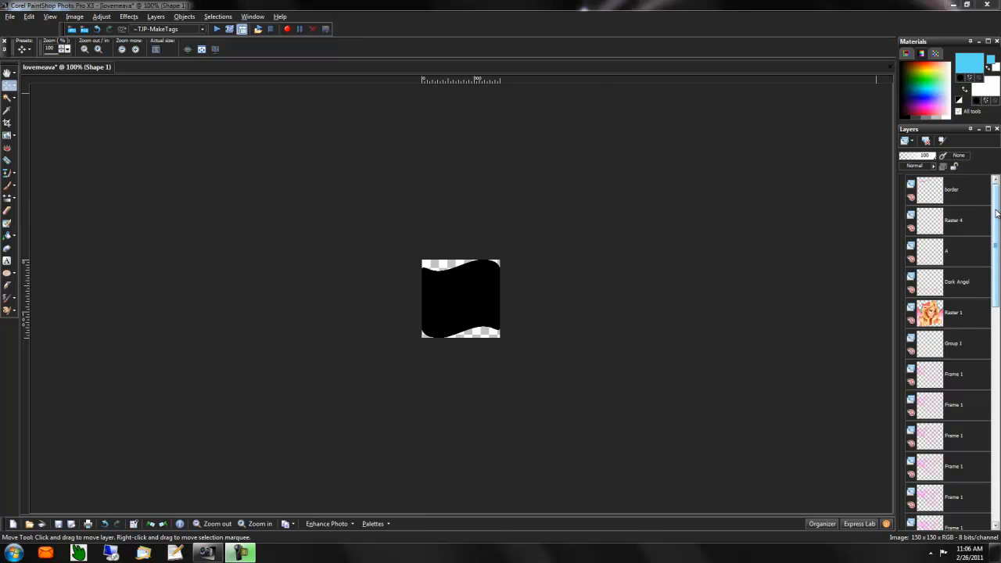
{"action": "left_click_drag", "start_coordinate": [997, 213], "coordinate": [984, 448]}
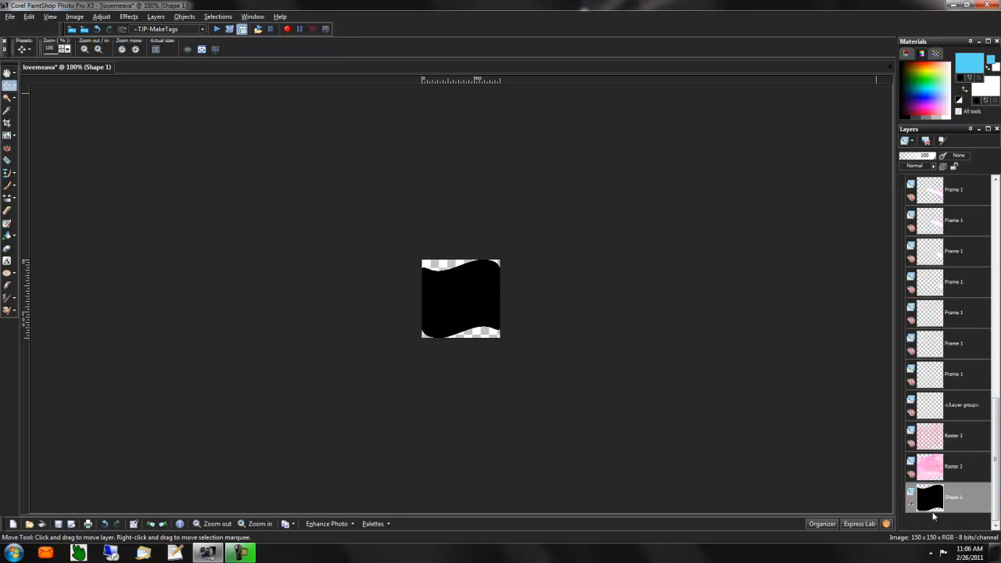
{"action": "key", "text": "ctrl+a"}
{"action": "key", "text": "ctrl+f"}
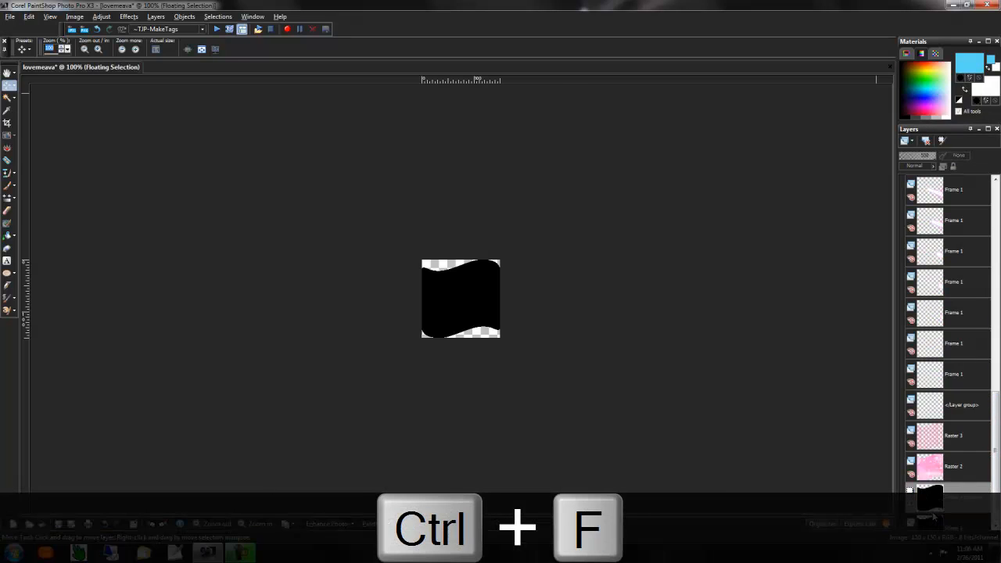
{"action": "key", "text": "ctrl+shift+f"}
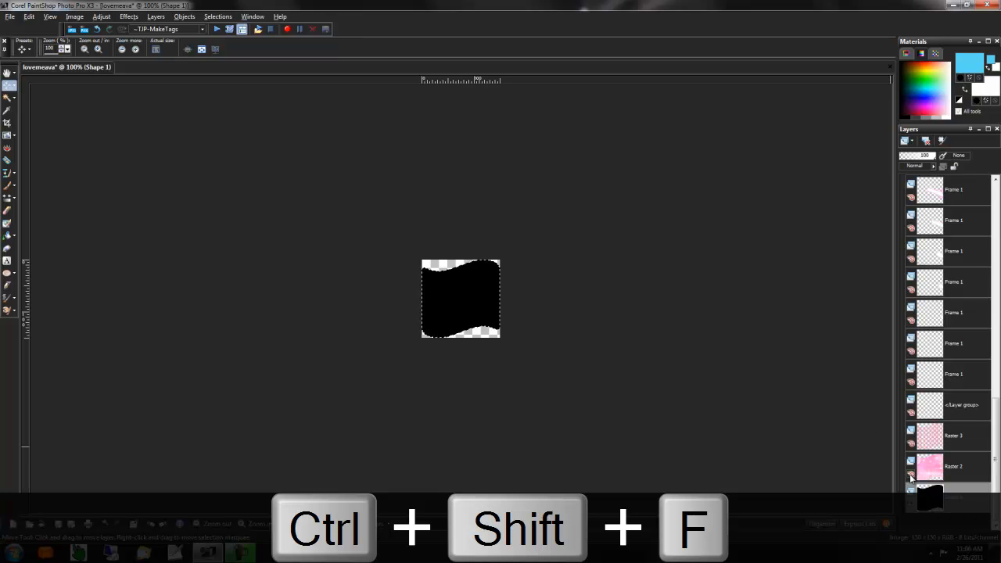
Show the pink Raster 2 and Raster 3 texture layers and clear the selection.
{"action": "left_click", "coordinate": [910, 474]}
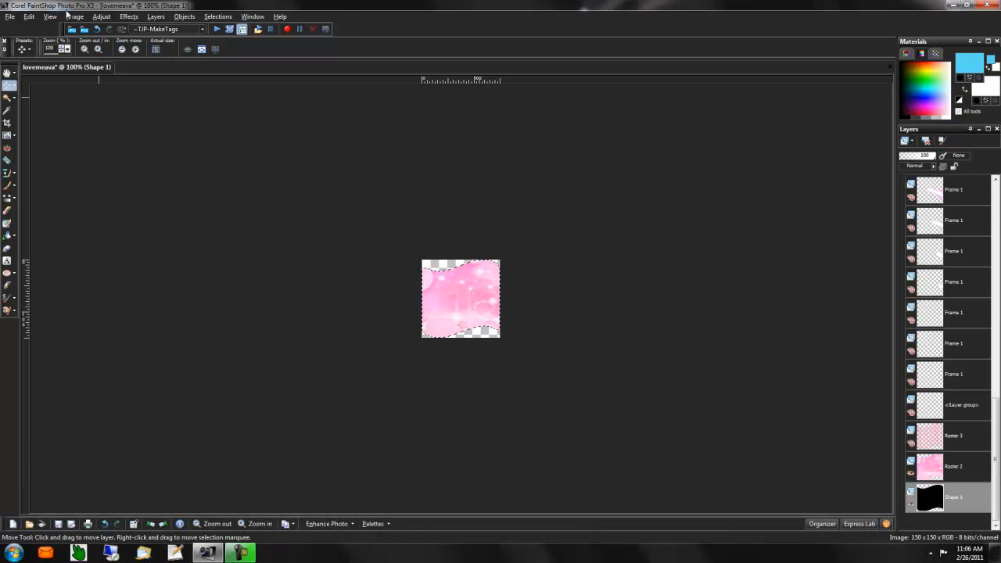
{"action": "left_click", "coordinate": [28, 17]}
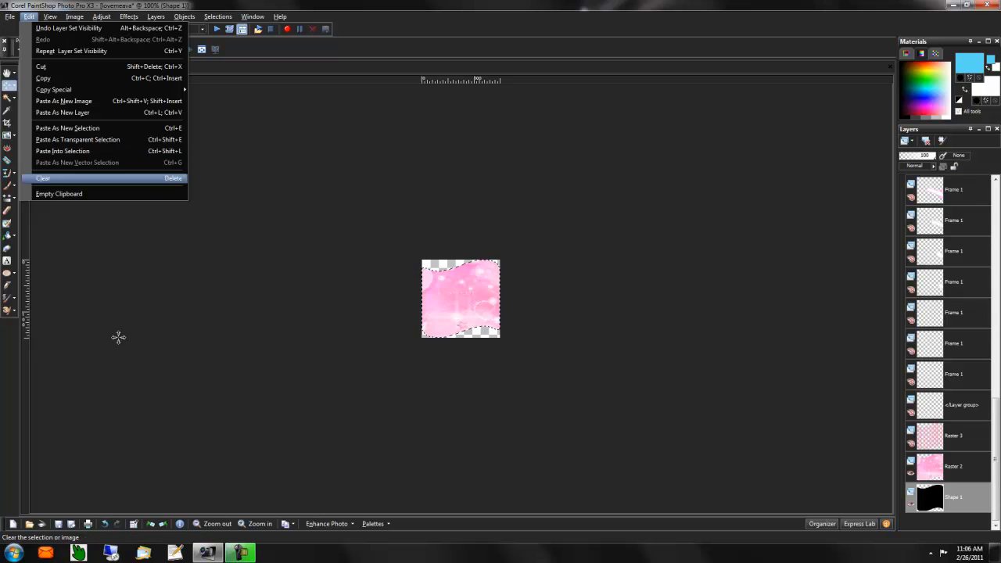
{"action": "left_click", "coordinate": [603, 217]}
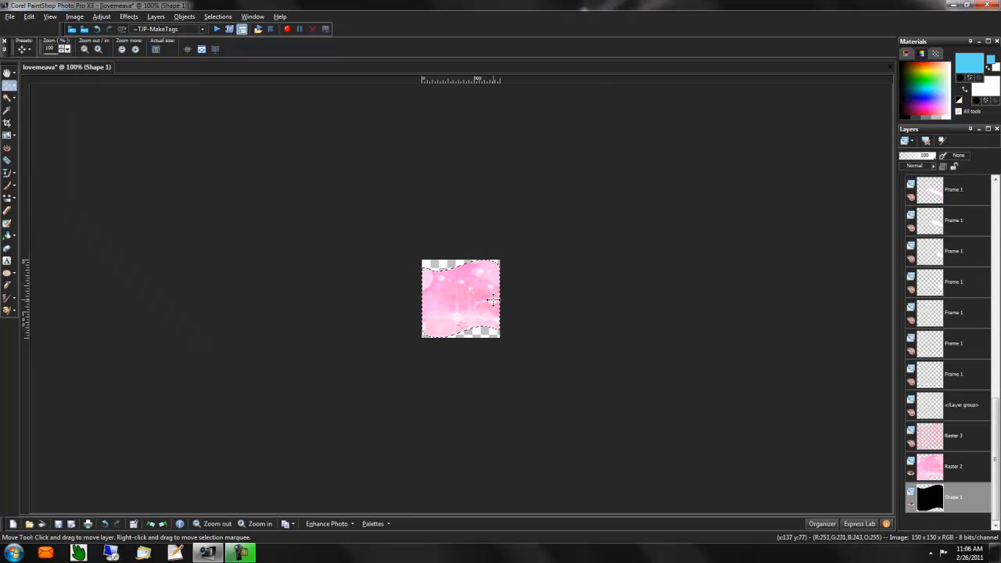
{"action": "key", "text": "ctrl+d"}
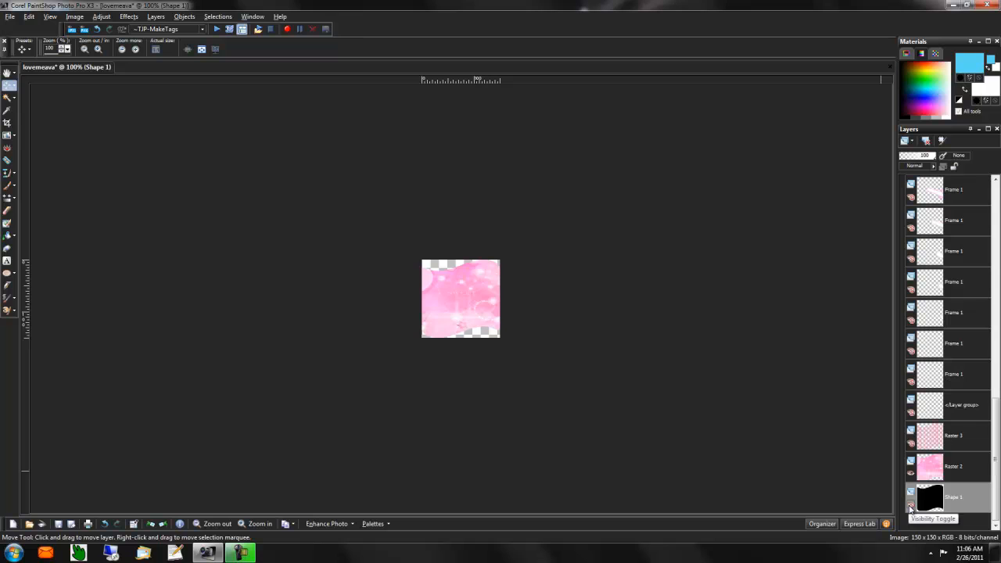
{"action": "left_click", "coordinate": [912, 443]}
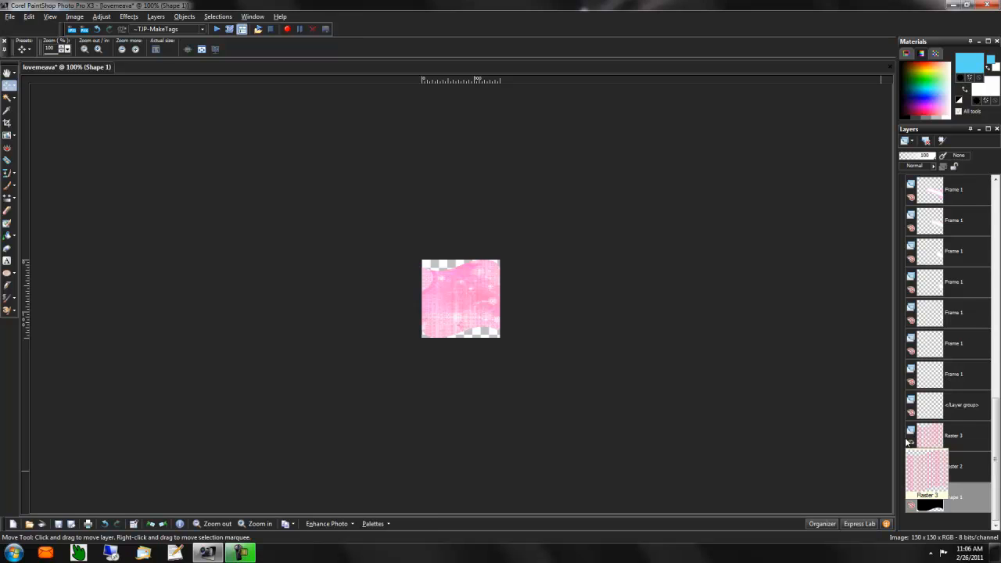
{"action": "left_click", "coordinate": [129, 16]}
{"action": "mouse_move", "coordinate": [181, 187]}
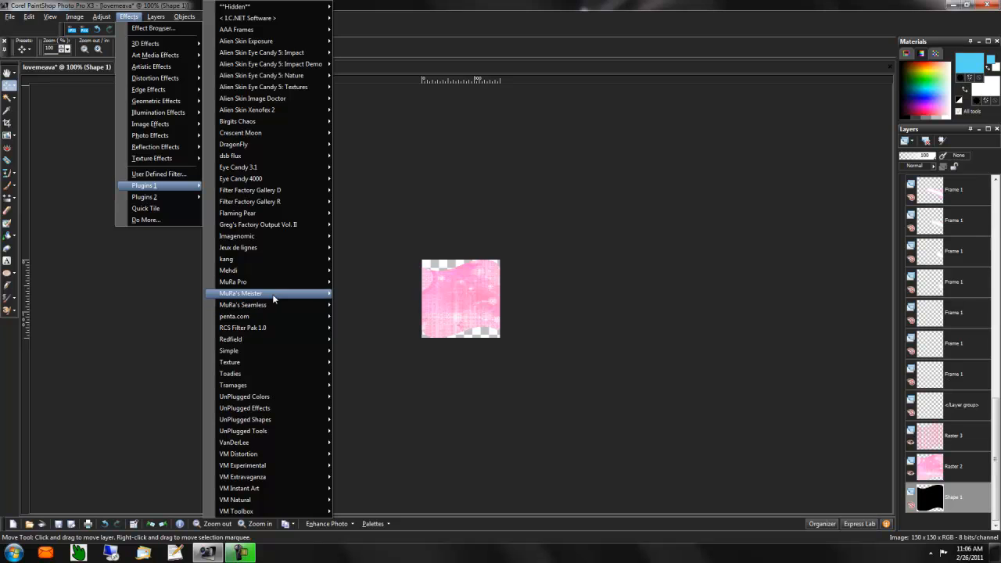
{"action": "mouse_move", "coordinate": [297, 293]}
{"action": "left_click", "coordinate": [360, 305]}
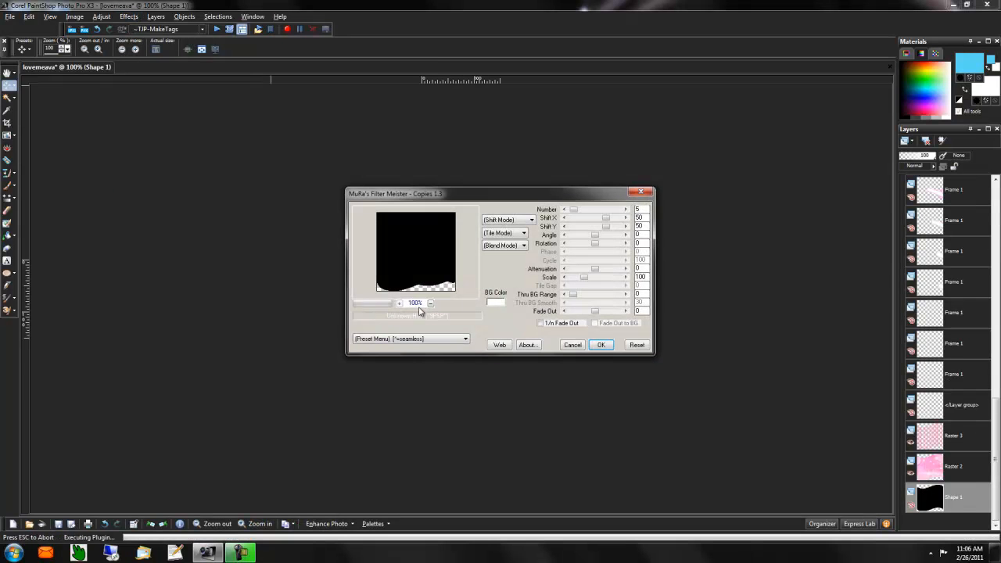
{"action": "key", "text": "Escape"}
Preview the MuRa's Meister Copies effect on the Raster 3 layer with the Tiling preset and a tile gap of 1, without applying it.
{"action": "left_click", "coordinate": [931, 435]}
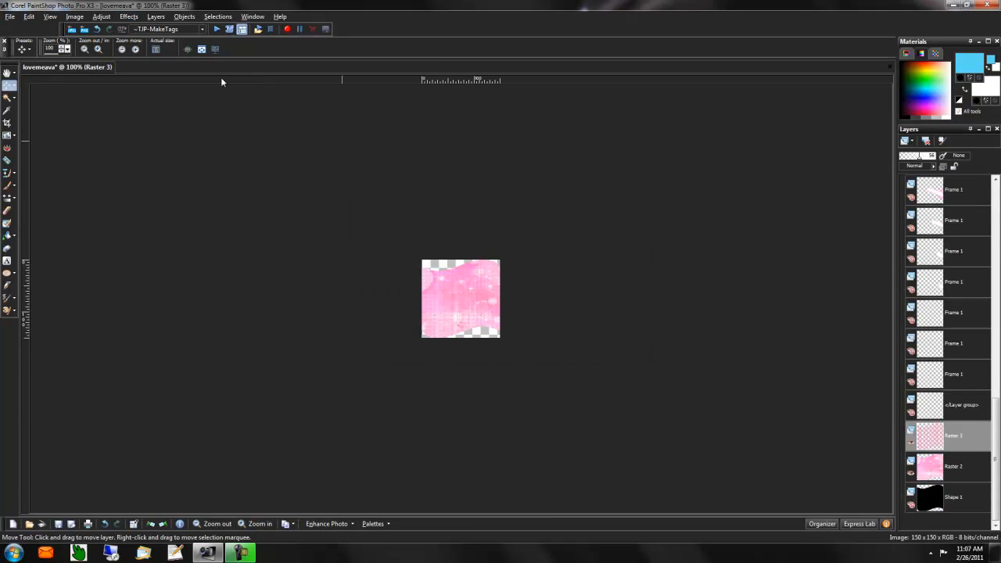
{"action": "left_click", "coordinate": [129, 16]}
{"action": "mouse_move", "coordinate": [172, 186]}
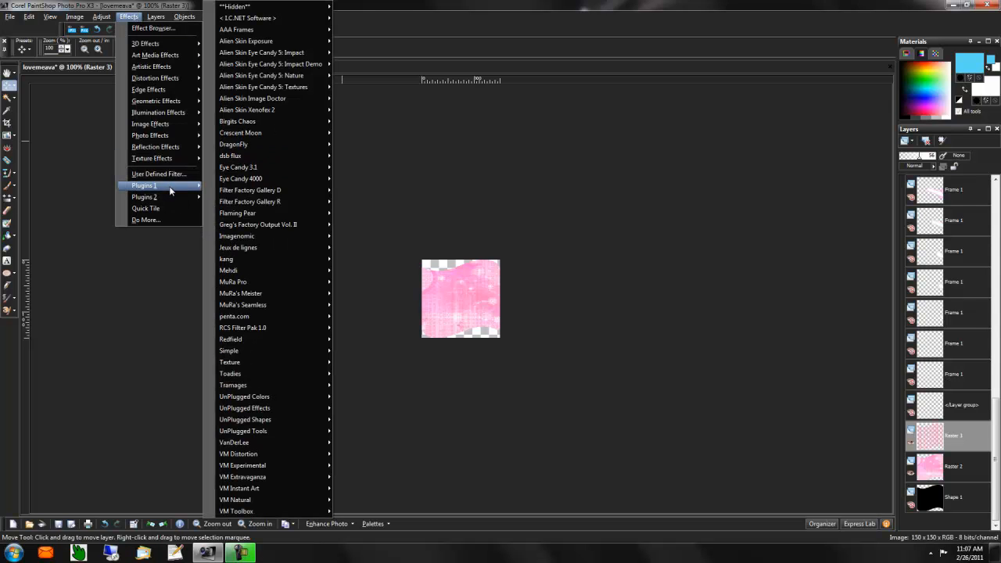
{"action": "mouse_move", "coordinate": [274, 296]}
{"action": "left_click", "coordinate": [360, 304]}
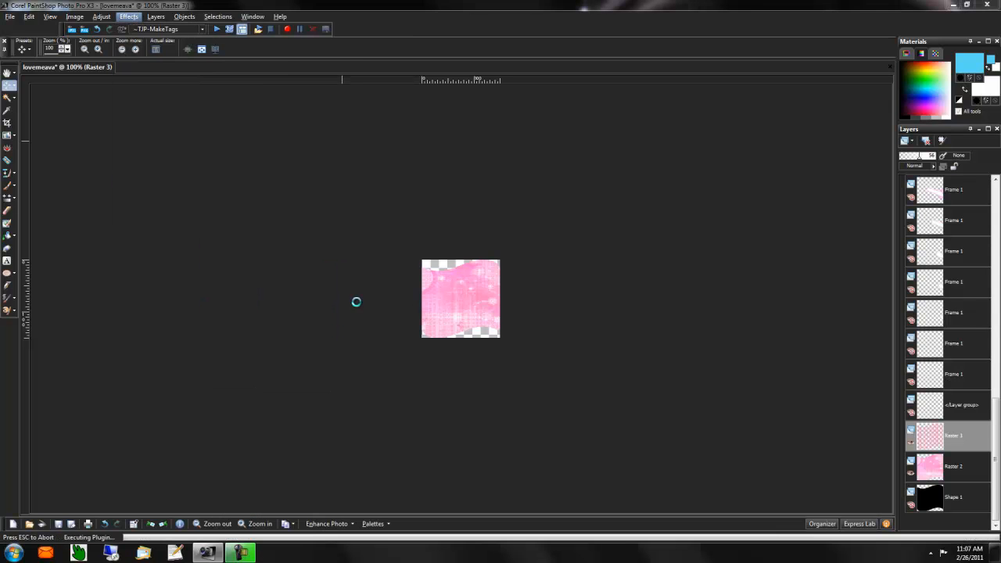
{"action": "left_click", "coordinate": [406, 344]}
{"action": "scroll", "coordinate": [403, 470], "scroll_direction": "down", "scroll_amount": 3}
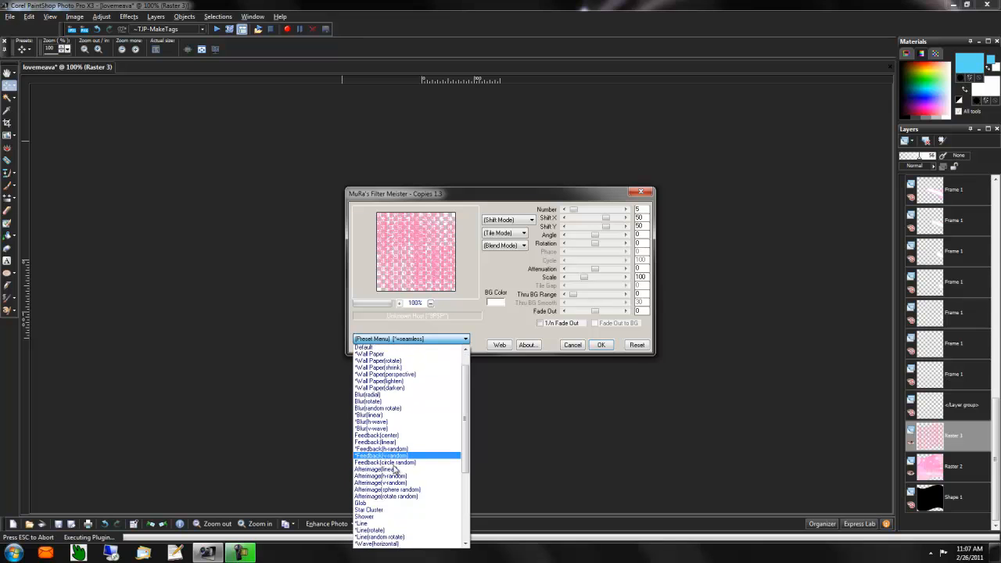
{"action": "scroll", "coordinate": [405, 523], "scroll_direction": "down", "scroll_amount": 3}
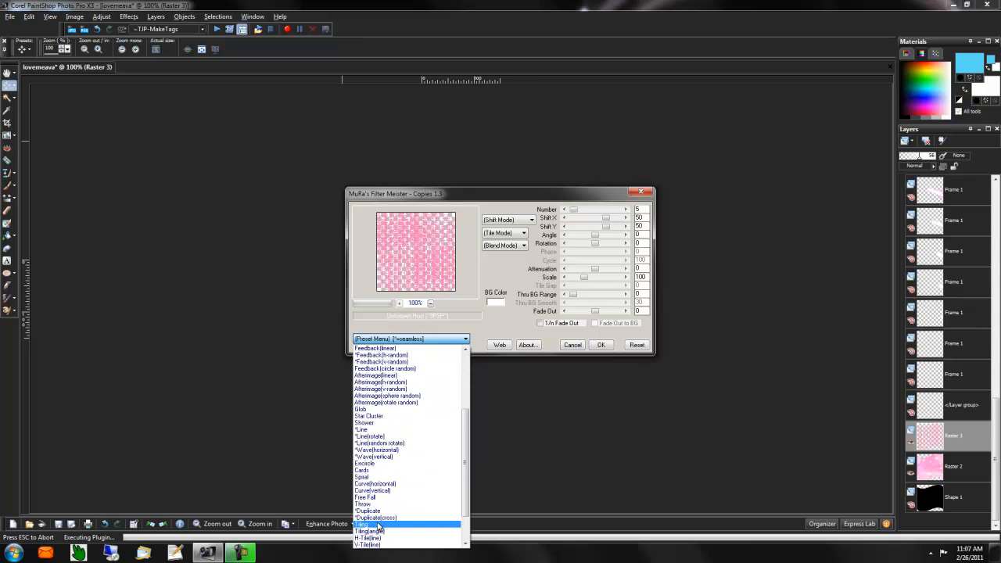
{"action": "left_click", "coordinate": [404, 496]}
{"action": "left_click", "coordinate": [626, 285]}
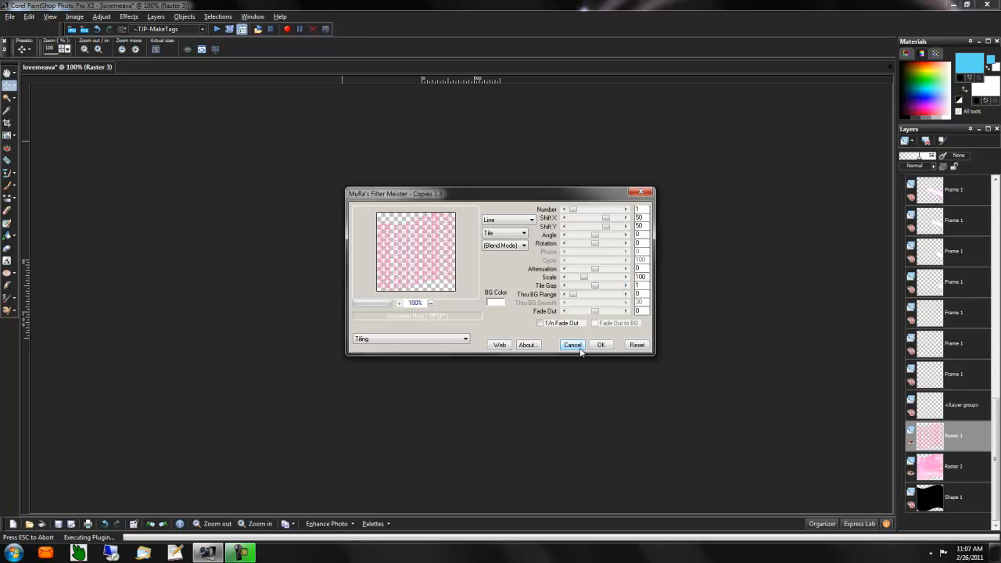
{"action": "left_click", "coordinate": [579, 349]}
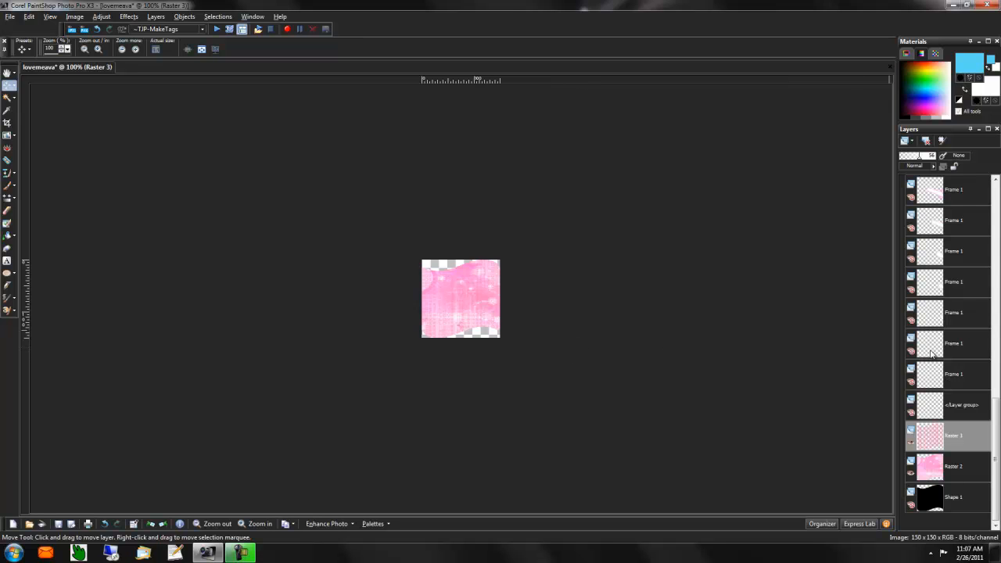
Select everything outside Raster 2's outline while on the Raster 3 layer, and clear the selection again.
{"action": "left_click", "coordinate": [973, 475]}
{"action": "key", "text": "ctrl+a"}
{"action": "key", "text": "ctrl+f"}
{"action": "key", "text": "ctrl+shift+f"}
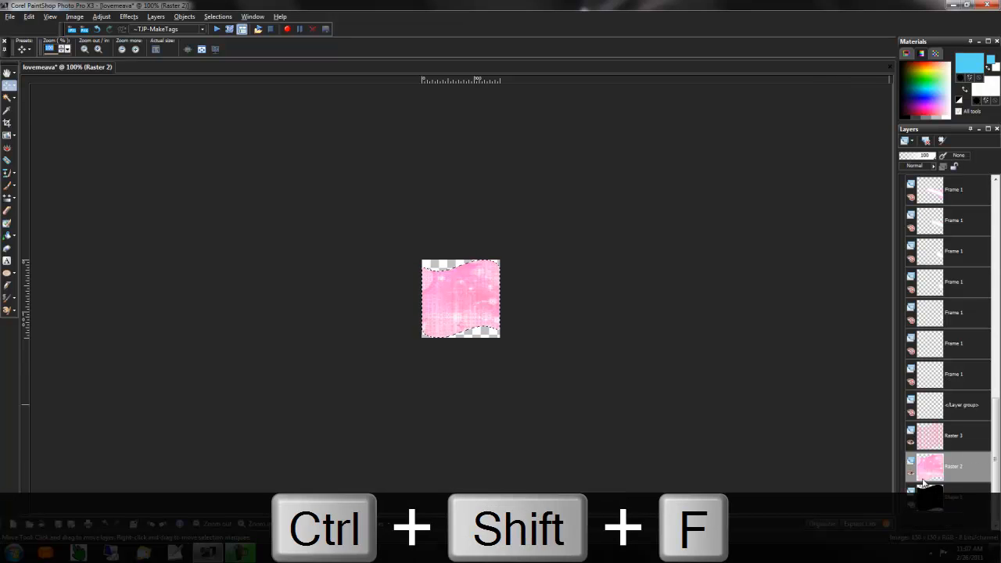
{"action": "left_click", "coordinate": [959, 440]}
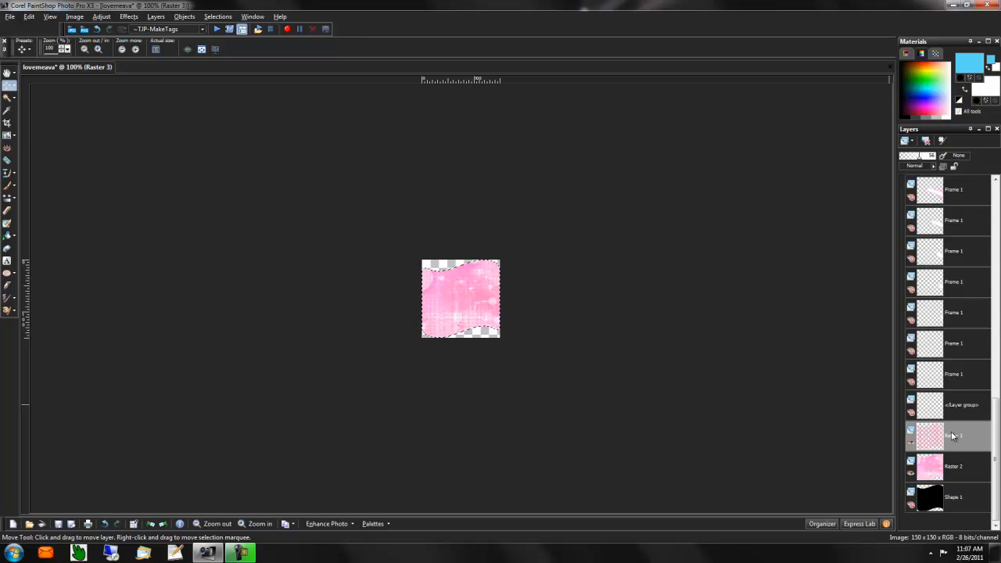
{"action": "key", "text": "ctrl+shift+i"}
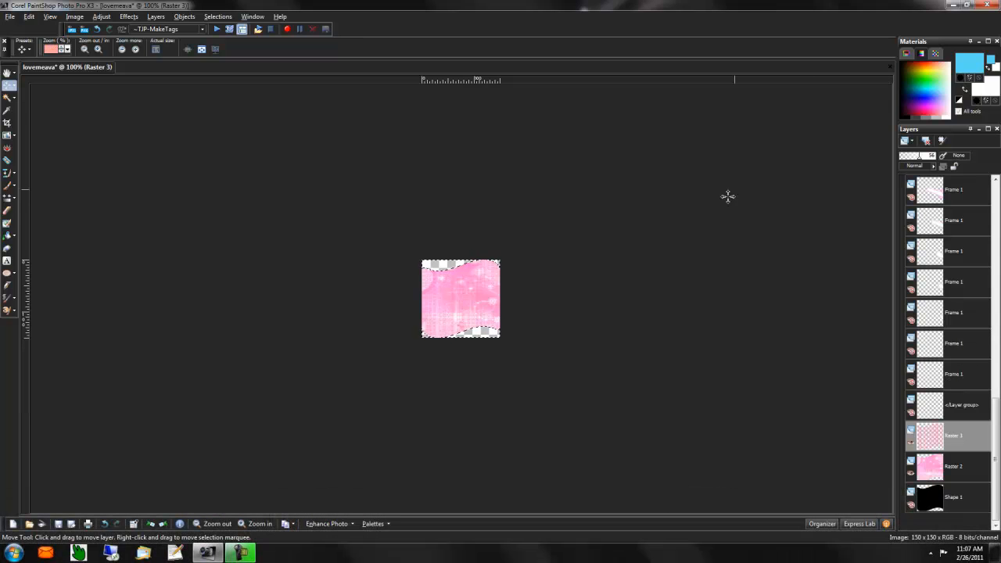
{"action": "key", "text": "ctrl+d"}
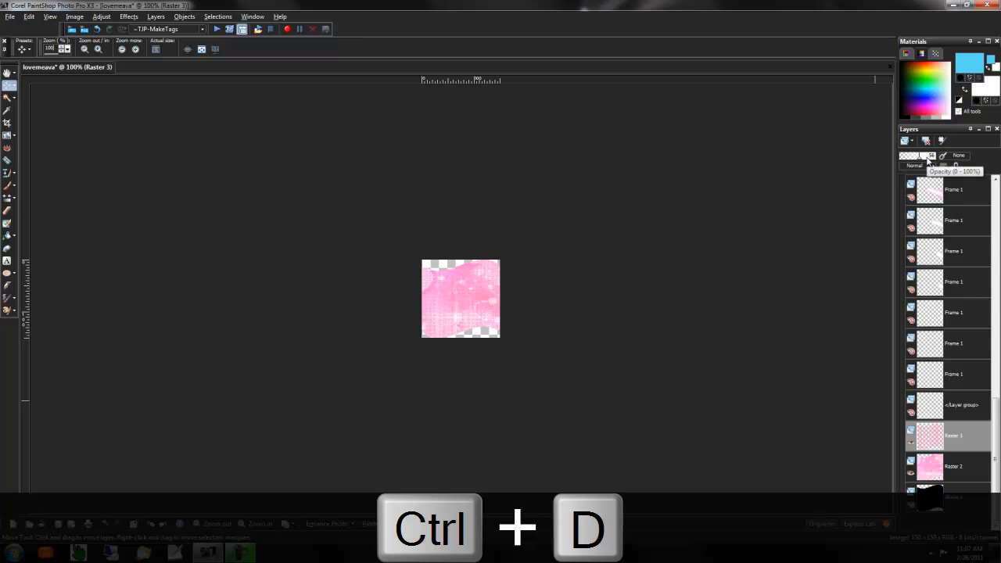
Show the Raster 1 layer holding the blonde woman tube.
{"action": "left_click_drag", "start_coordinate": [996, 449], "coordinate": [996, 233]}
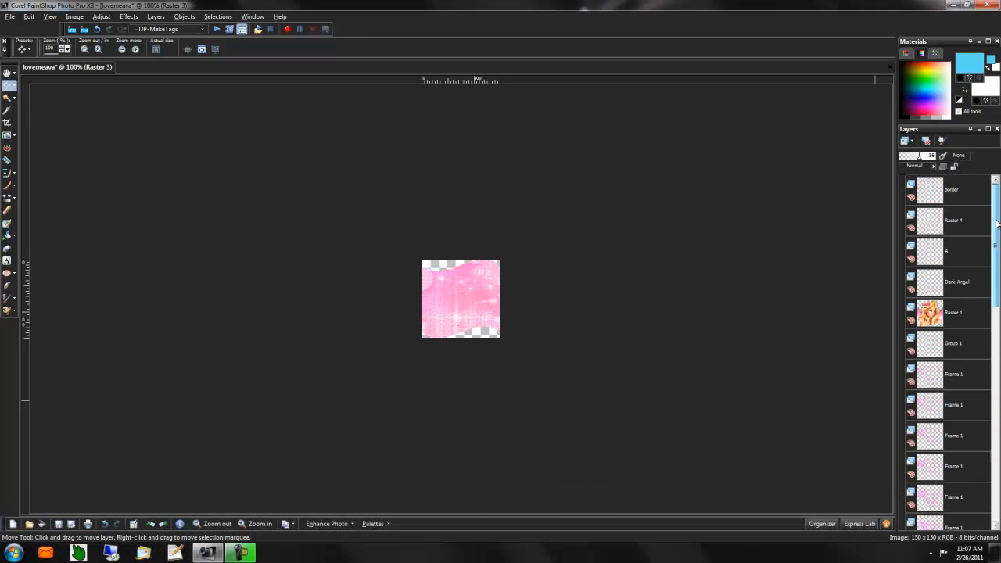
{"action": "left_click", "coordinate": [912, 321]}
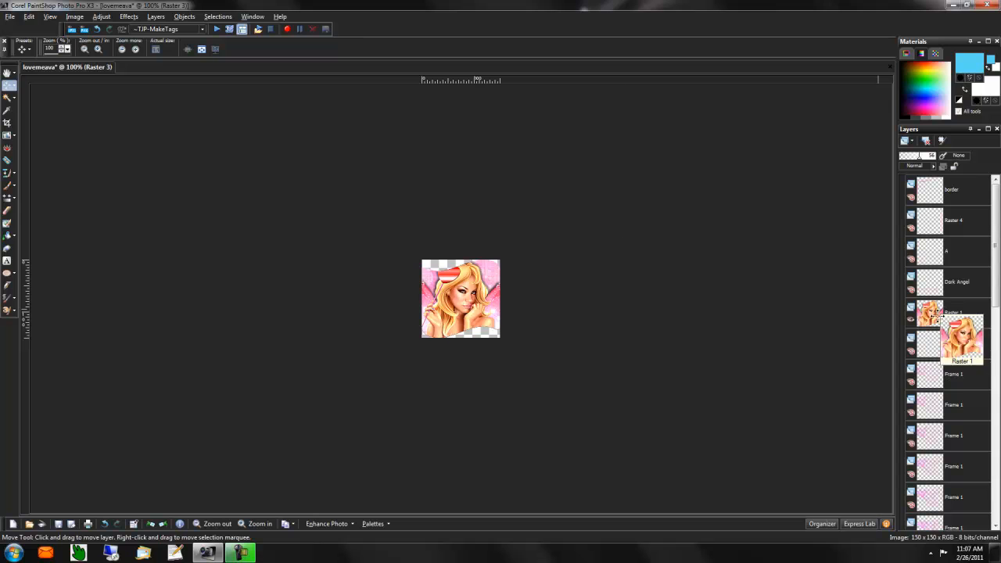
Preview a drop shadow with a vertical offset of -1, without applying it.
{"action": "left_click", "coordinate": [129, 17]}
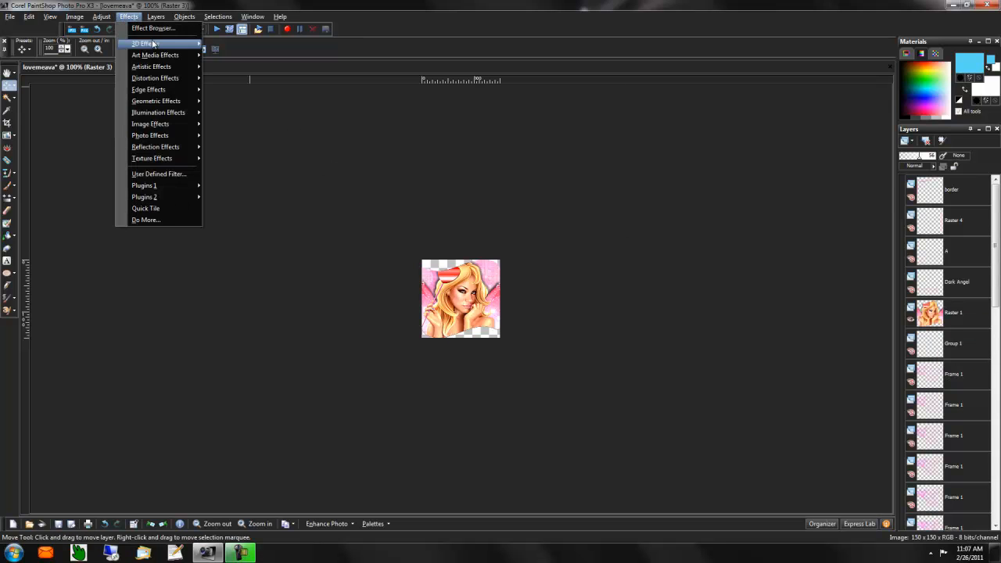
{"action": "mouse_move", "coordinate": [153, 44]}
{"action": "left_click", "coordinate": [240, 78]}
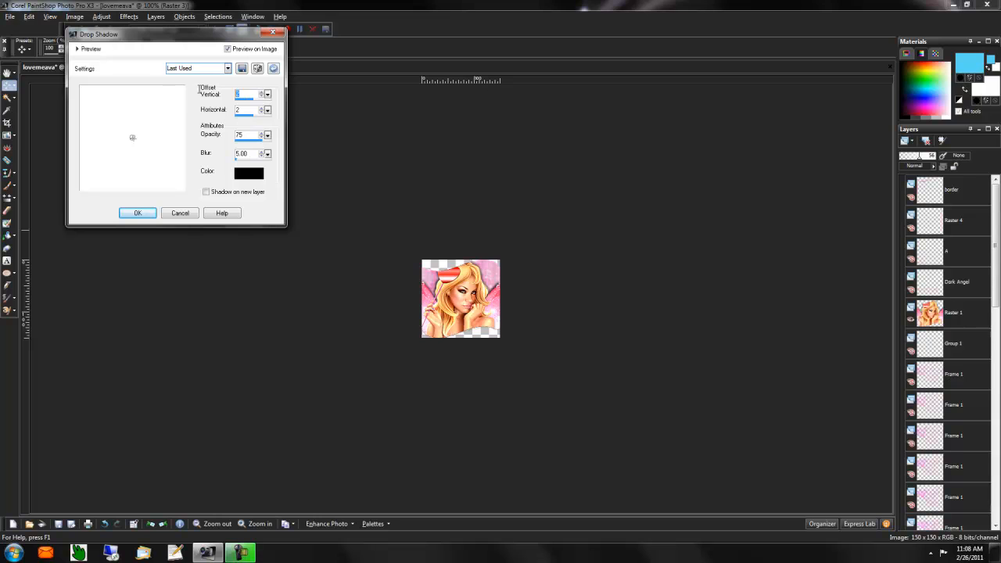
{"action": "type", "text": "-1"}
{"action": "left_click", "coordinate": [180, 213]}
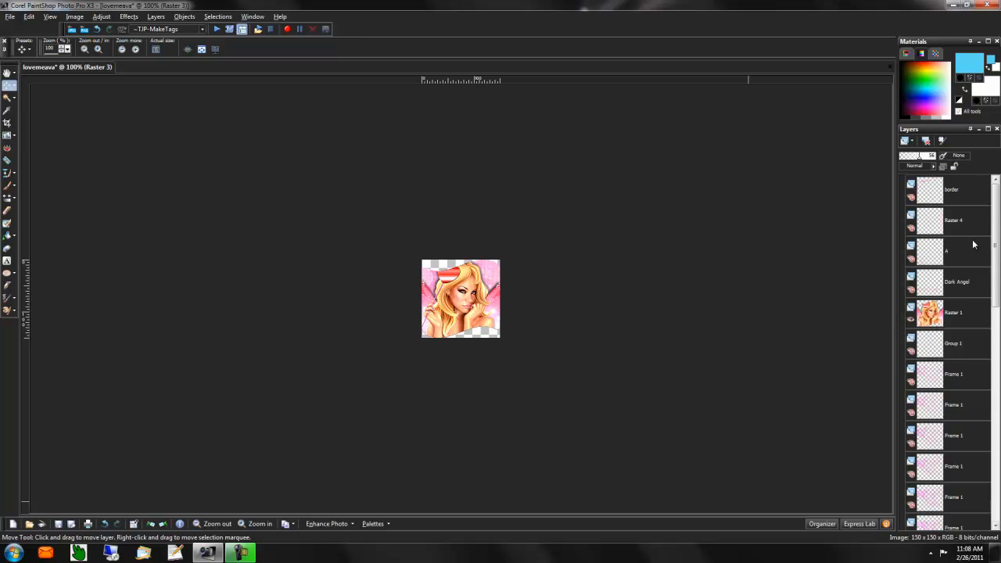
Make a selection from the outline of the wavy black shape at the base of the layer stack.
{"action": "left_click_drag", "start_coordinate": [998, 249], "coordinate": [997, 462]}
{"action": "left_click", "coordinate": [960, 504]}
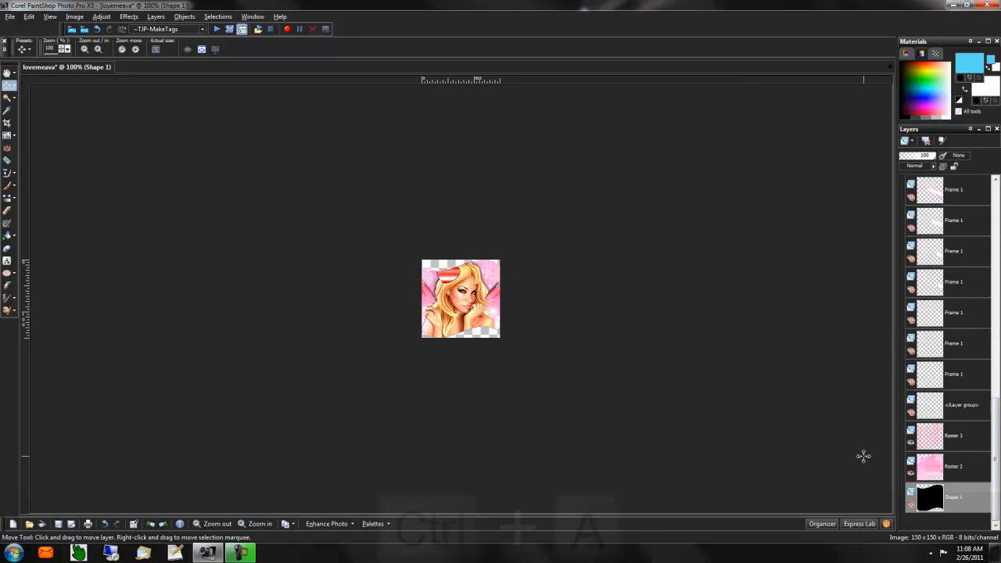
{"action": "key", "text": "ctrl+a"}
{"action": "key", "text": "ctrl+shift+f"}
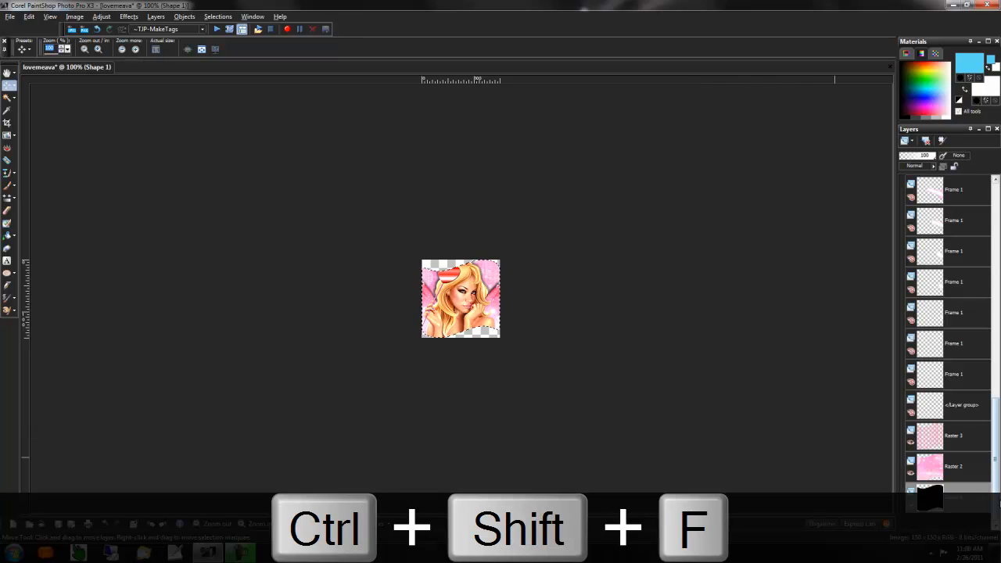
On the border layer, convert the selection into an inside border selection with a width of 4.
{"action": "scroll", "coordinate": [965, 235], "scroll_direction": "up", "scroll_amount": 6}
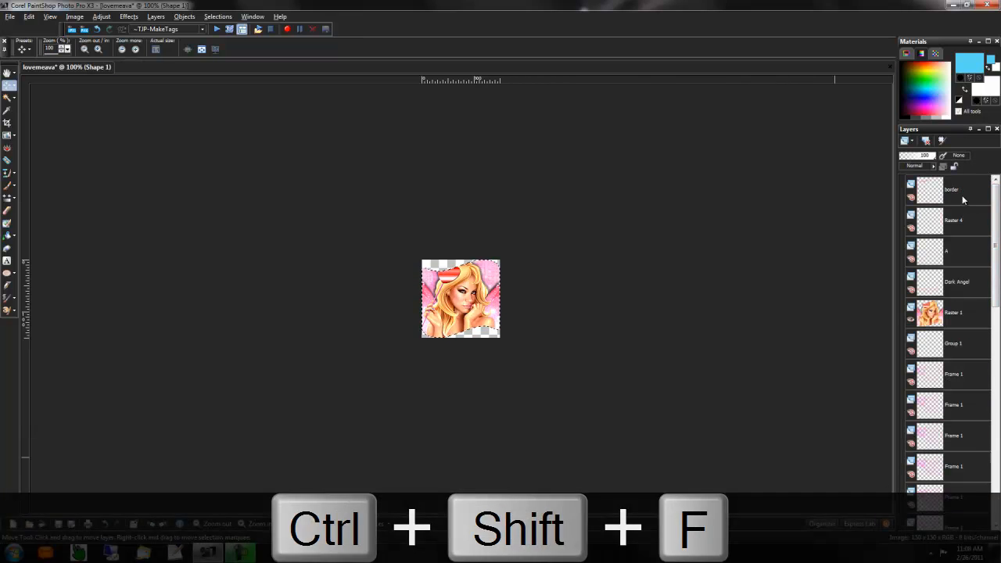
{"action": "left_click", "coordinate": [938, 190]}
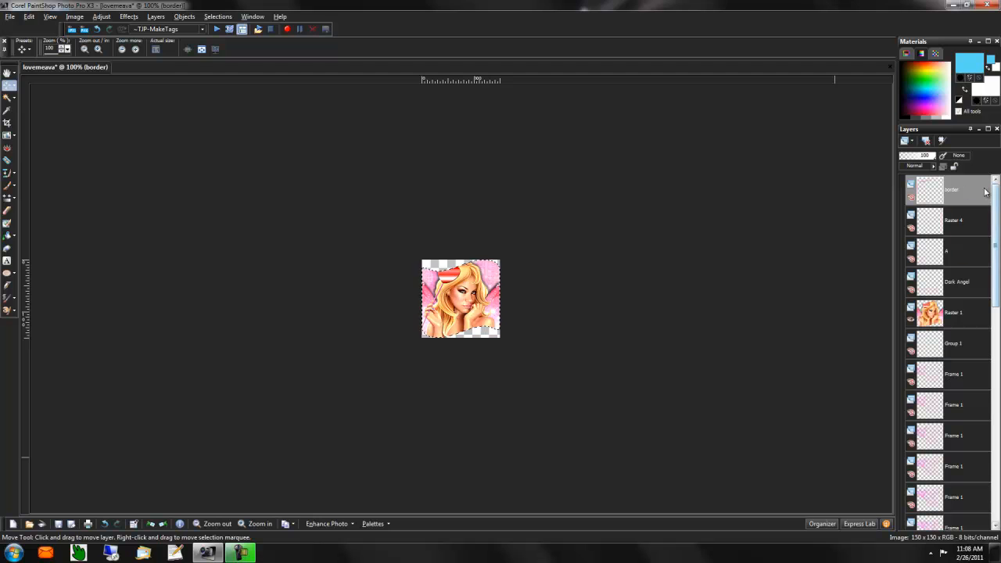
{"action": "left_click", "coordinate": [220, 16]}
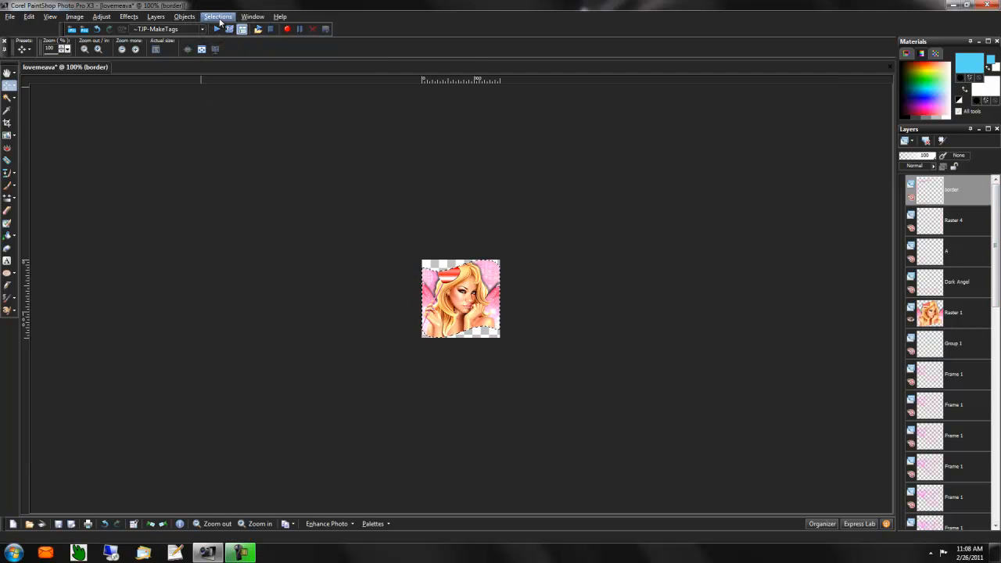
{"action": "mouse_move", "coordinate": [247, 92]}
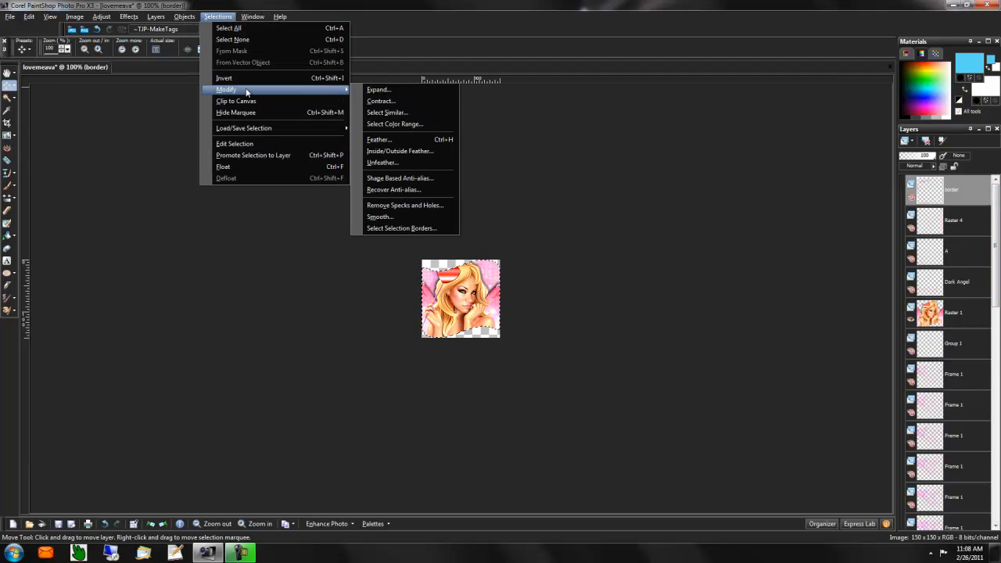
{"action": "left_click", "coordinate": [401, 228]}
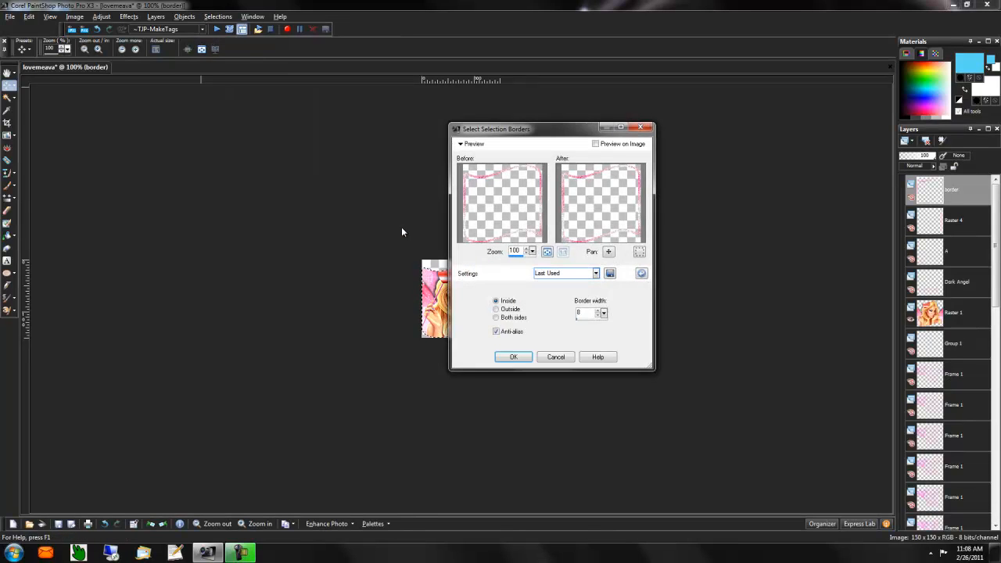
{"action": "left_click_drag", "start_coordinate": [584, 313], "coordinate": [550, 310]}
{"action": "type", "text": "4"}
{"action": "left_click", "coordinate": [512, 357]}
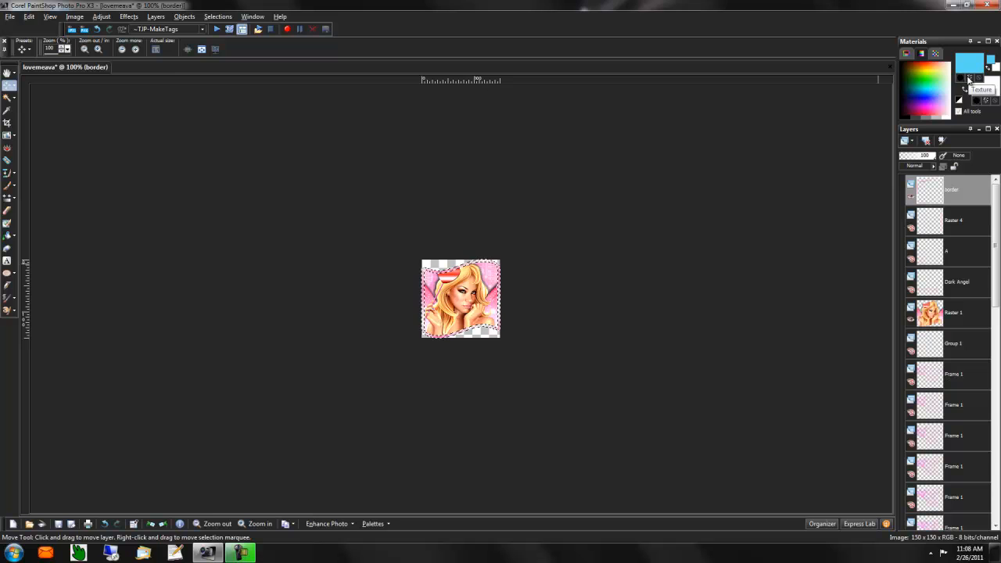
Set the foreground colour to HTML value fe75b2.
{"action": "left_click", "coordinate": [977, 56]}
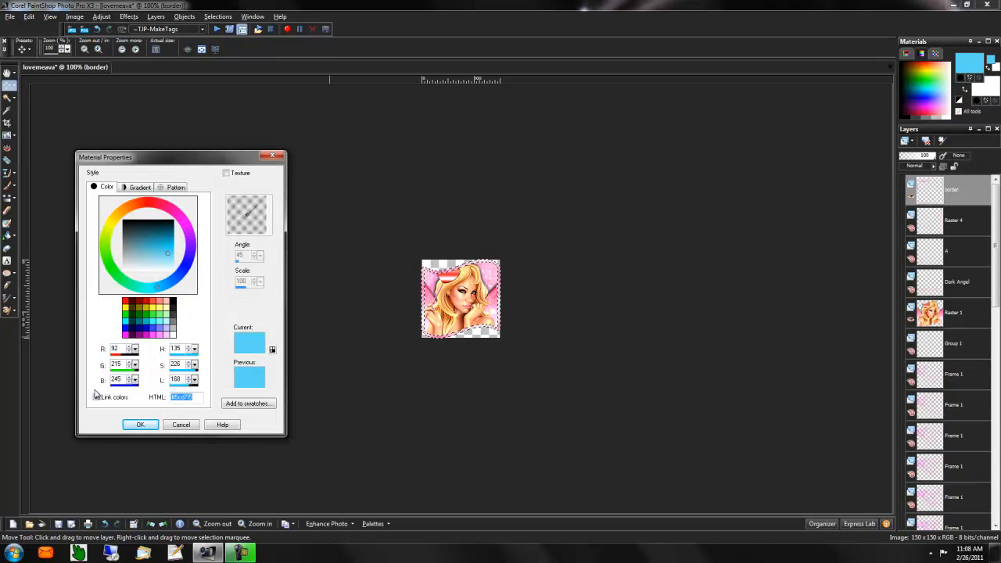
{"action": "type", "text": "#e75"}
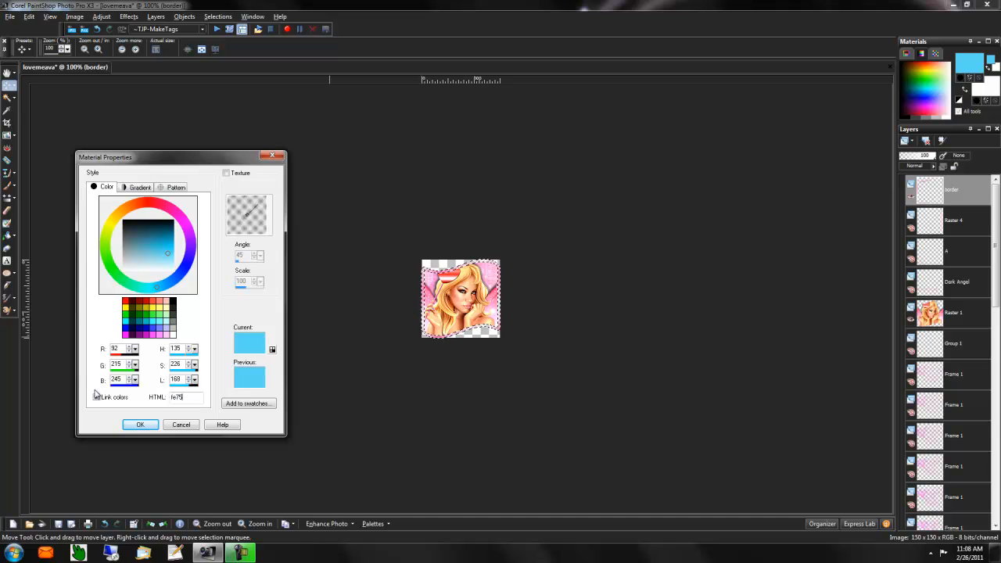
{"action": "type", "text": "b3"}
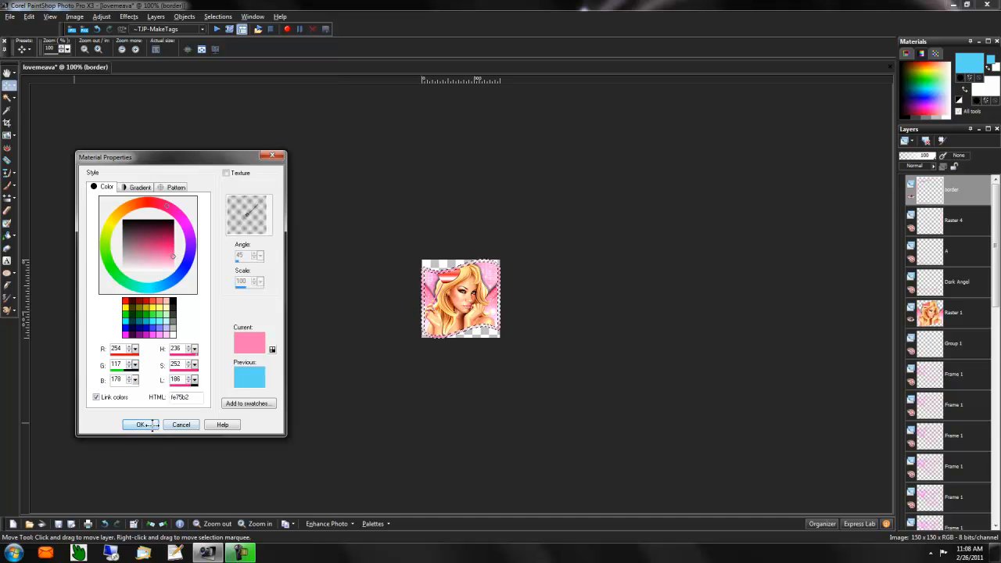
{"action": "left_click", "coordinate": [146, 425]}
Set the background material to the pink-and-white linear gradient with an angle of 315 and 4 repeats.
{"action": "left_click", "coordinate": [975, 82]}
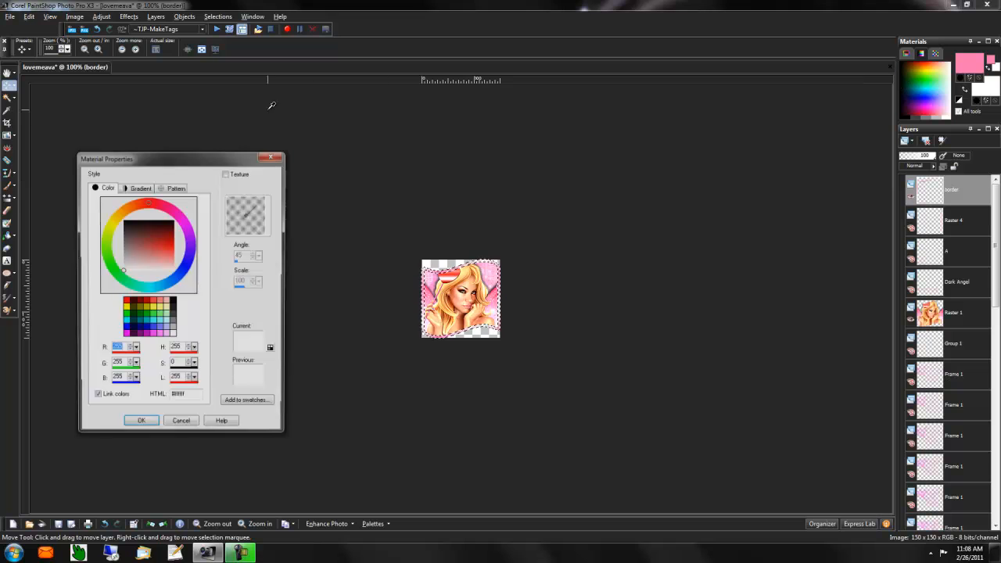
{"action": "left_click", "coordinate": [139, 188]}
{"action": "left_click", "coordinate": [133, 246]}
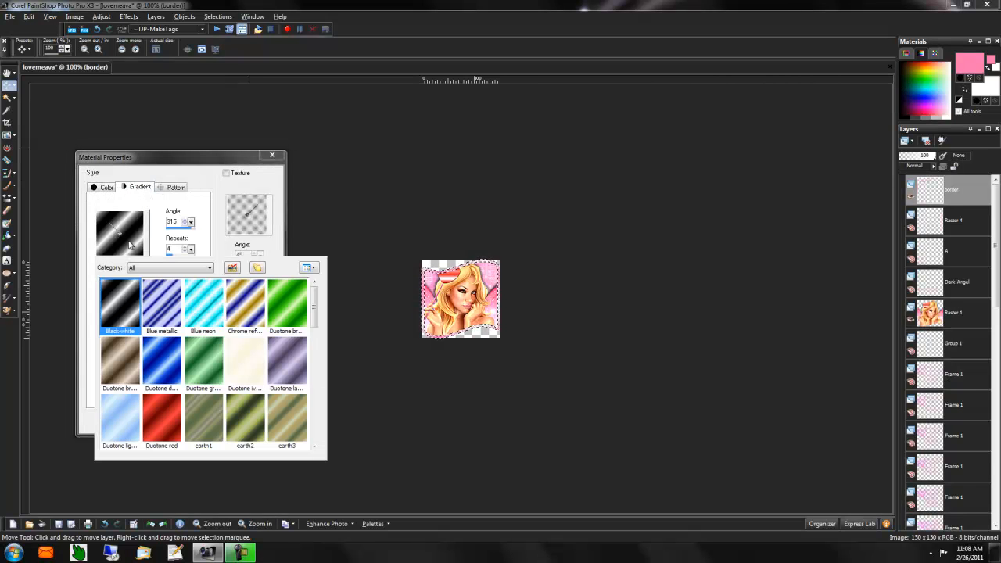
{"action": "scroll", "coordinate": [189, 425], "scroll_direction": "down", "scroll_amount": 2}
{"action": "left_click", "coordinate": [167, 419]}
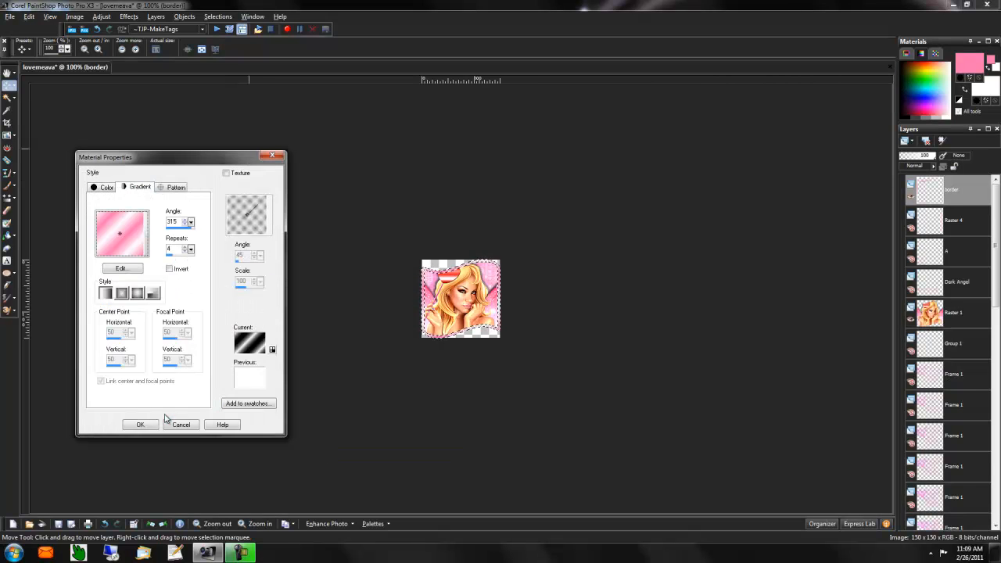
{"action": "left_click", "coordinate": [178, 221]}
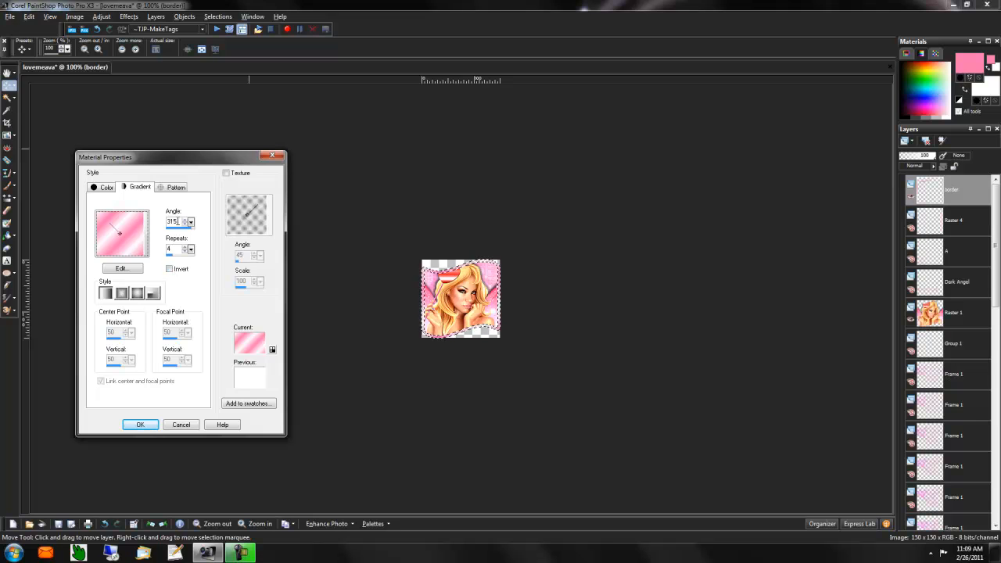
{"action": "left_click", "coordinate": [140, 424]}
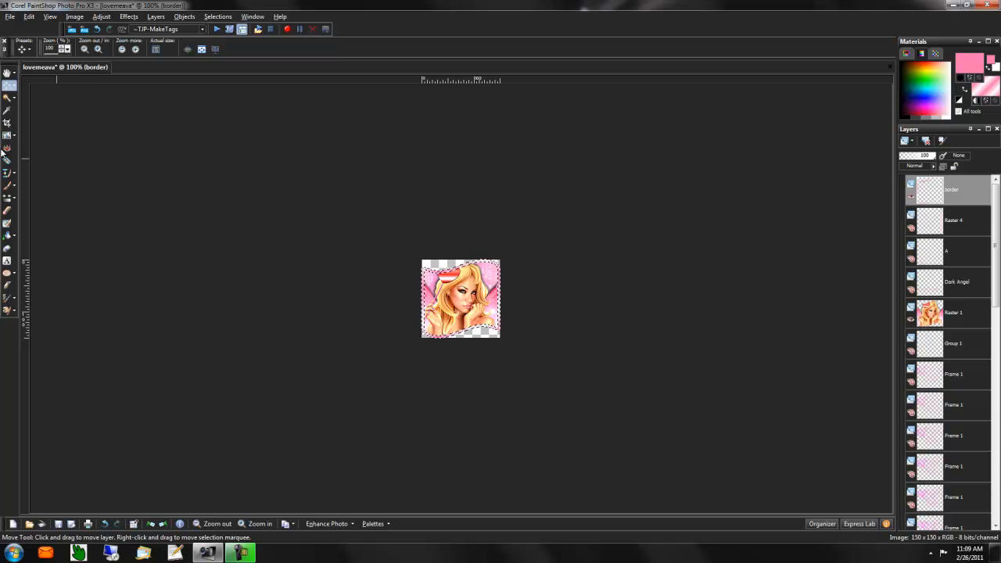
Preview uniform monochrome noise of 50% on the border selection, without applying it.
{"action": "left_click", "coordinate": [101, 17]}
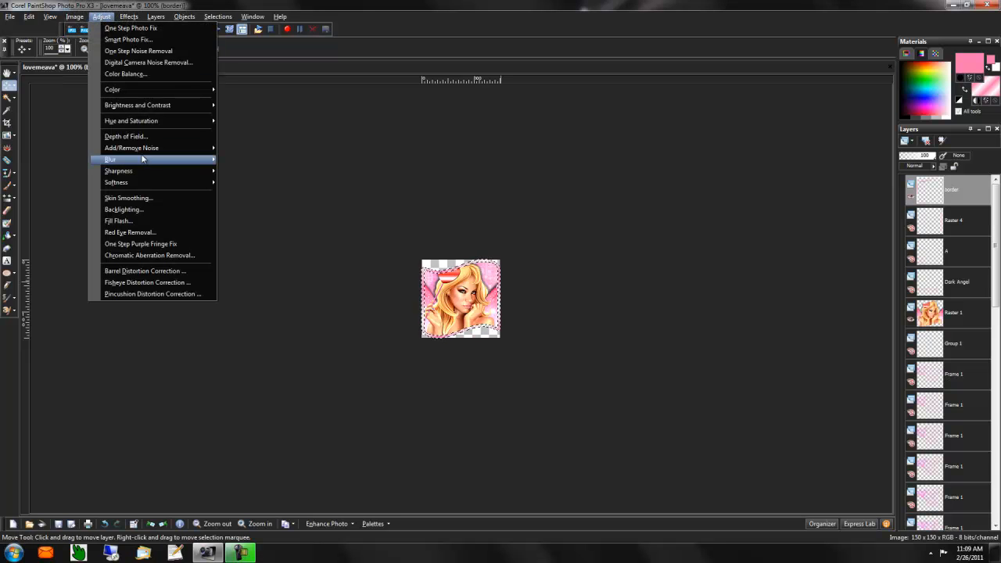
{"action": "mouse_move", "coordinate": [196, 148]}
{"action": "left_click", "coordinate": [273, 149]}
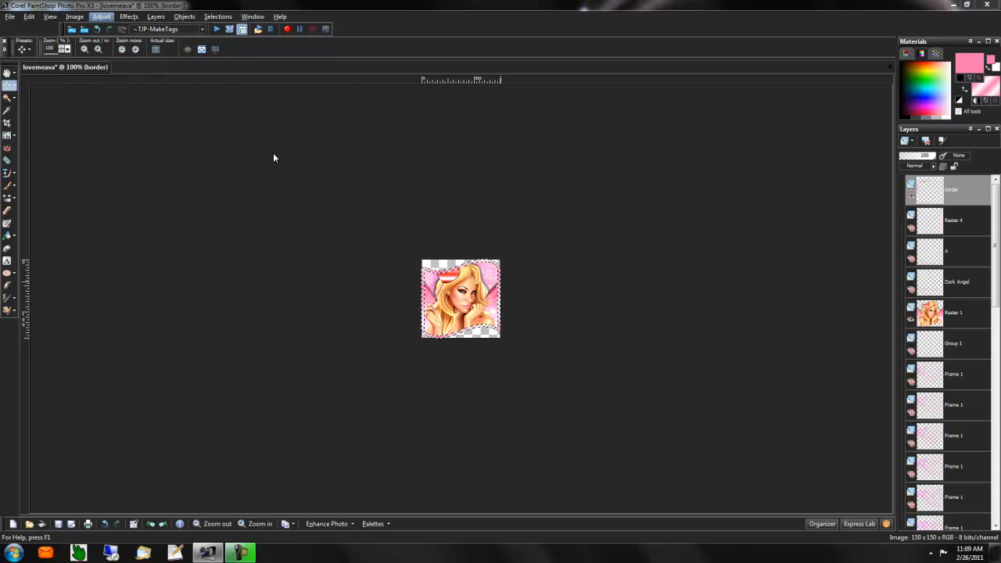
{"action": "double_click", "coordinate": [489, 213]}
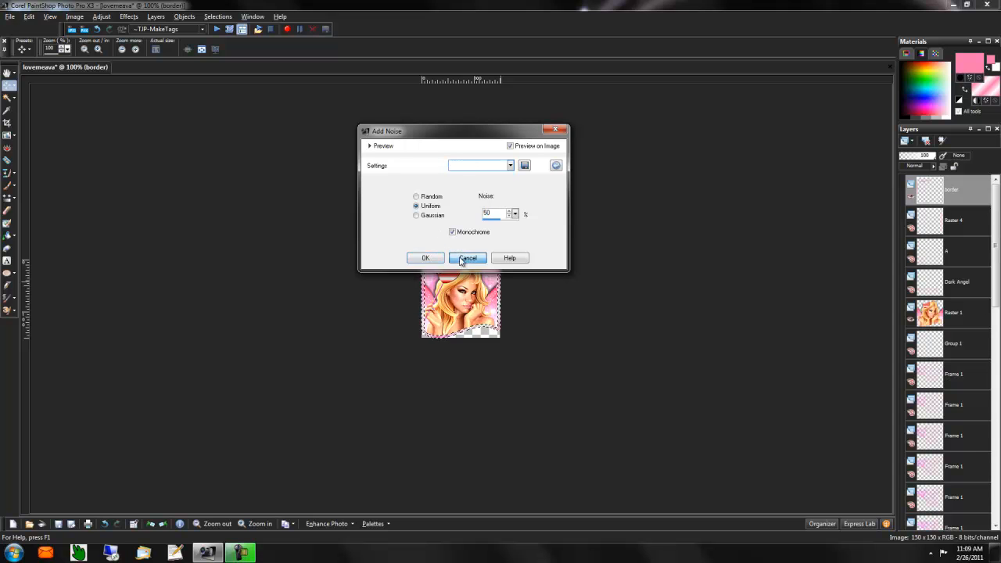
{"action": "left_click", "coordinate": [464, 257]}
Remove the border selection and show the Raster 4 and A layers.
{"action": "key", "text": "ctrl+d"}
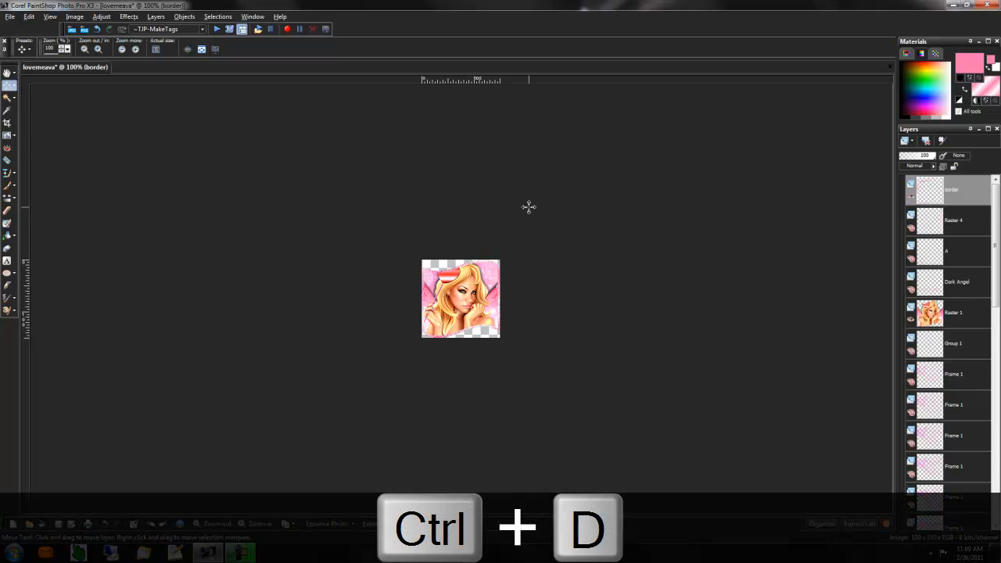
{"action": "left_click", "coordinate": [911, 228]}
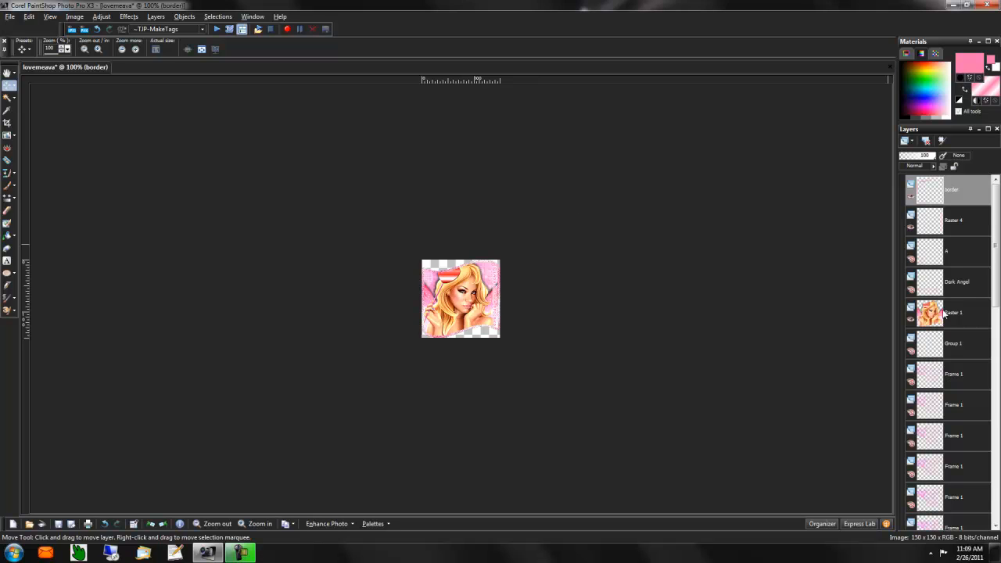
{"action": "left_click", "coordinate": [909, 261]}
Apply the Eye Candy 4000 Gradient Glow to layer A using the white Medium colour preset.
{"action": "left_click", "coordinate": [955, 258]}
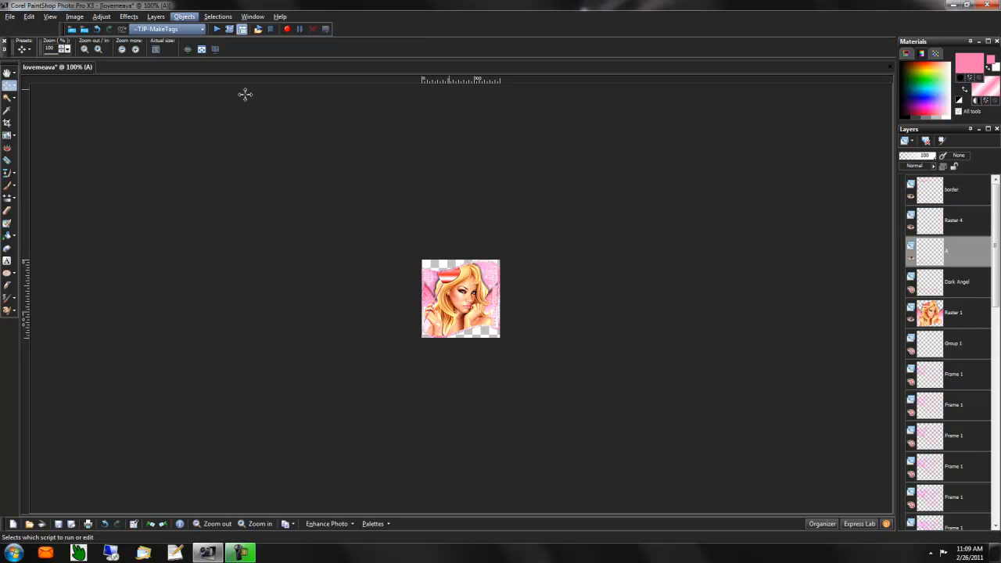
{"action": "left_click", "coordinate": [126, 16]}
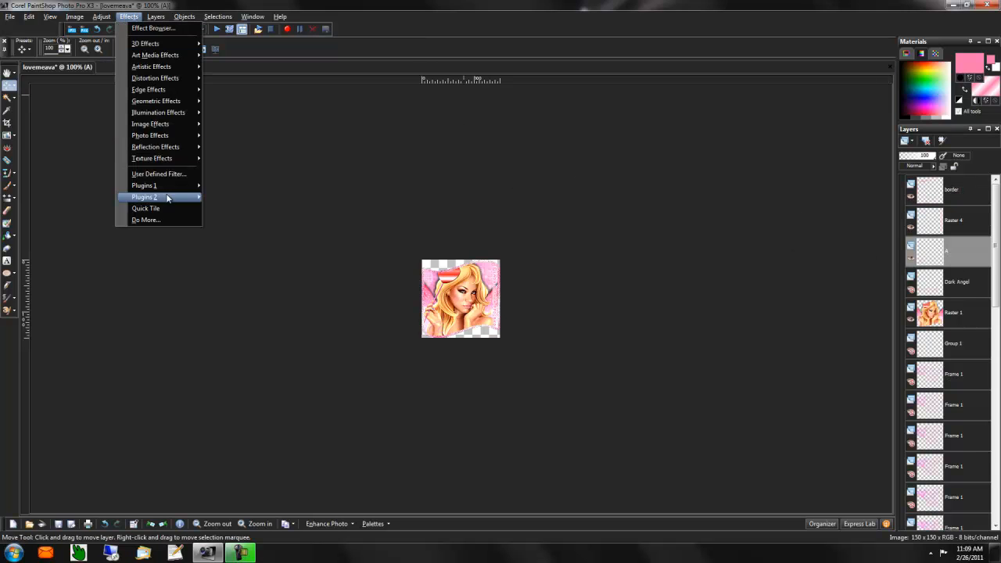
{"action": "mouse_move", "coordinate": [148, 185]}
{"action": "mouse_move", "coordinate": [228, 184]}
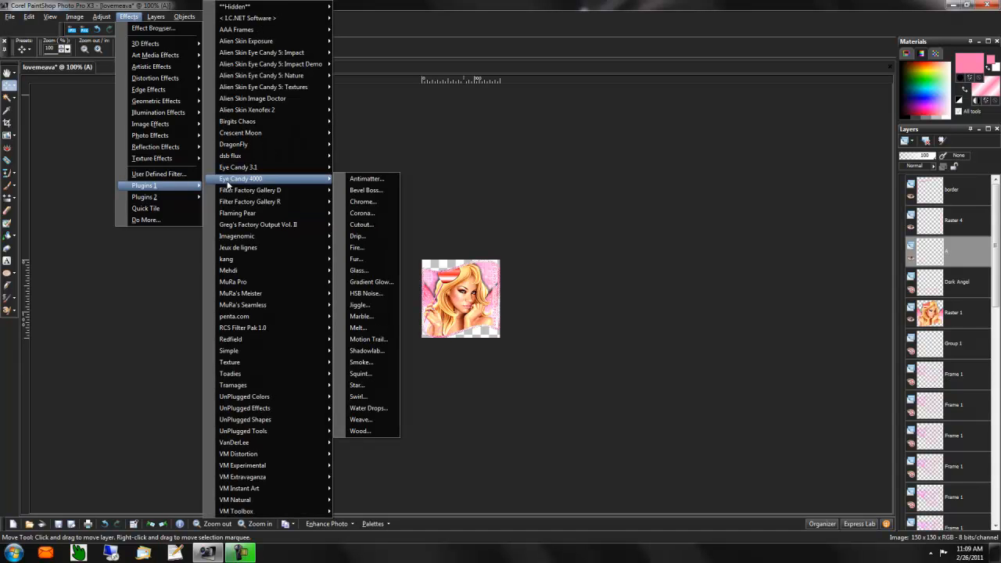
{"action": "left_click", "coordinate": [372, 282]}
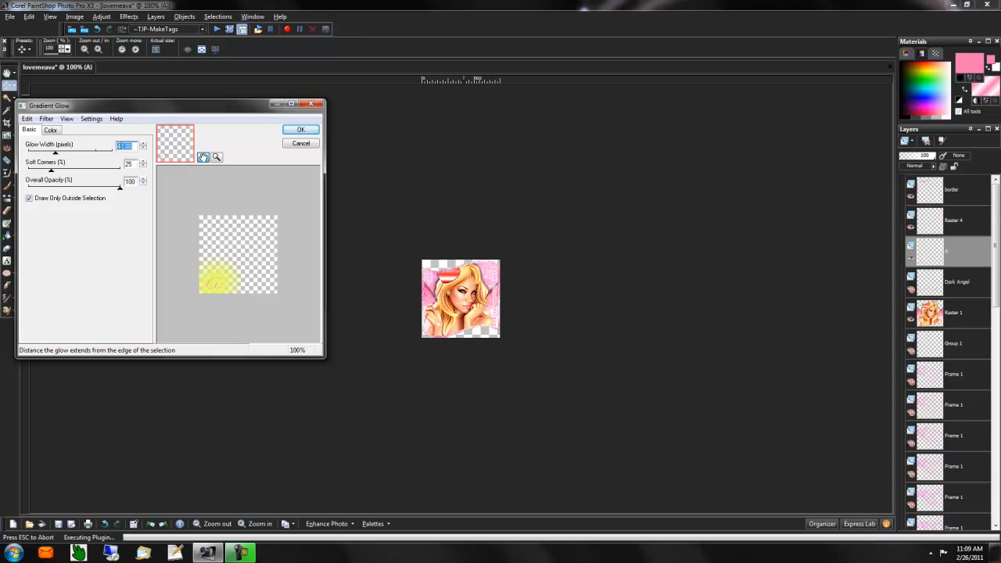
{"action": "left_click", "coordinate": [53, 130]}
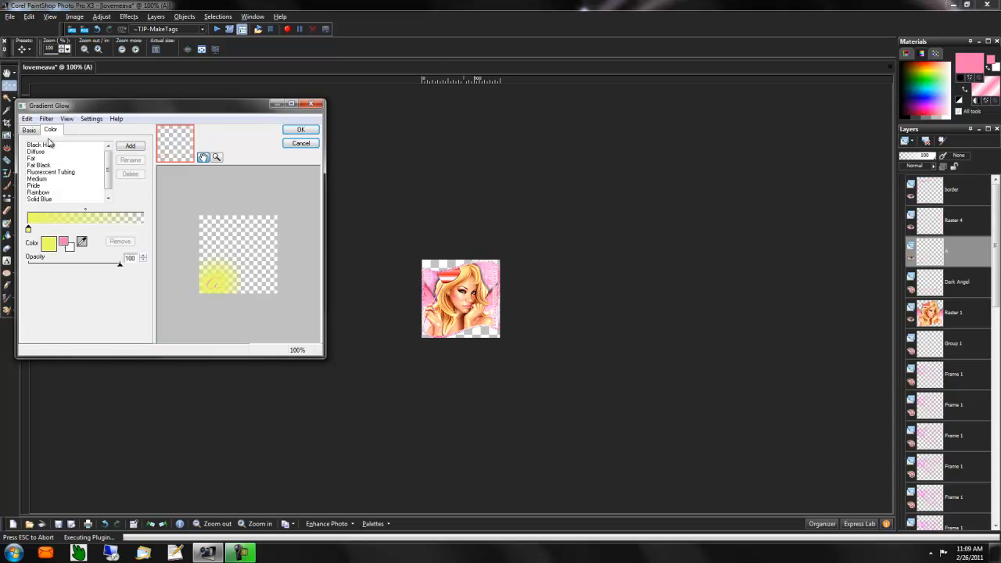
{"action": "left_click", "coordinate": [37, 178]}
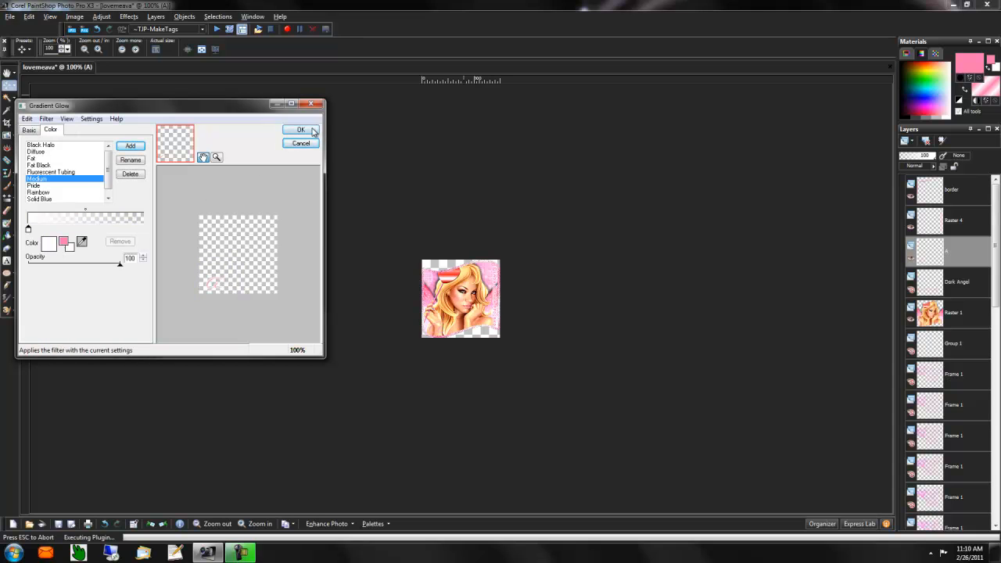
{"action": "left_click", "coordinate": [301, 130]}
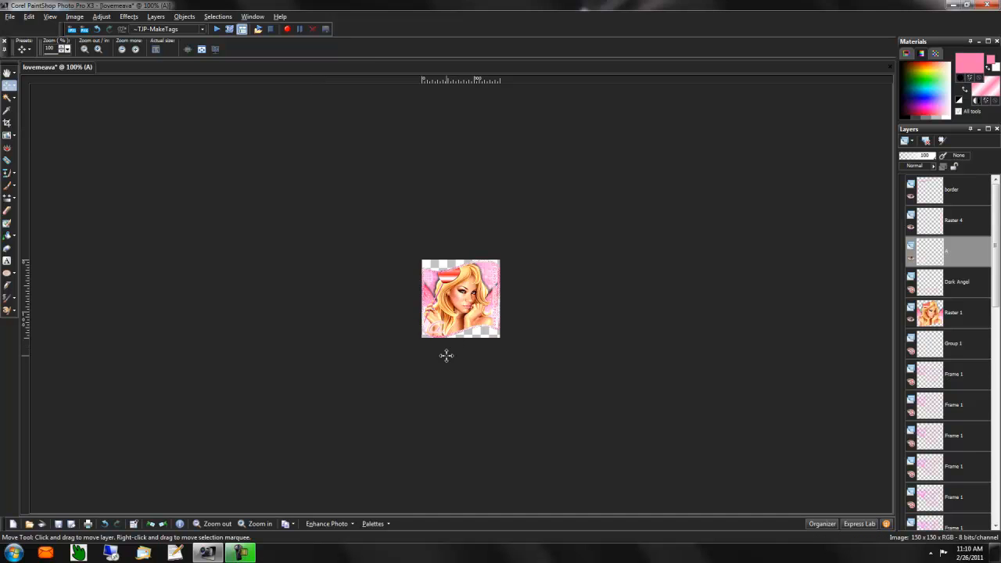
Hide the border, Raster 4, A and Raster 1 layers.
{"action": "left_click_drag", "start_coordinate": [956, 282], "coordinate": [955, 304]}
{"action": "left_click", "coordinate": [911, 198]}
{"action": "left_click", "coordinate": [911, 228]}
{"action": "left_click", "coordinate": [912, 259]}
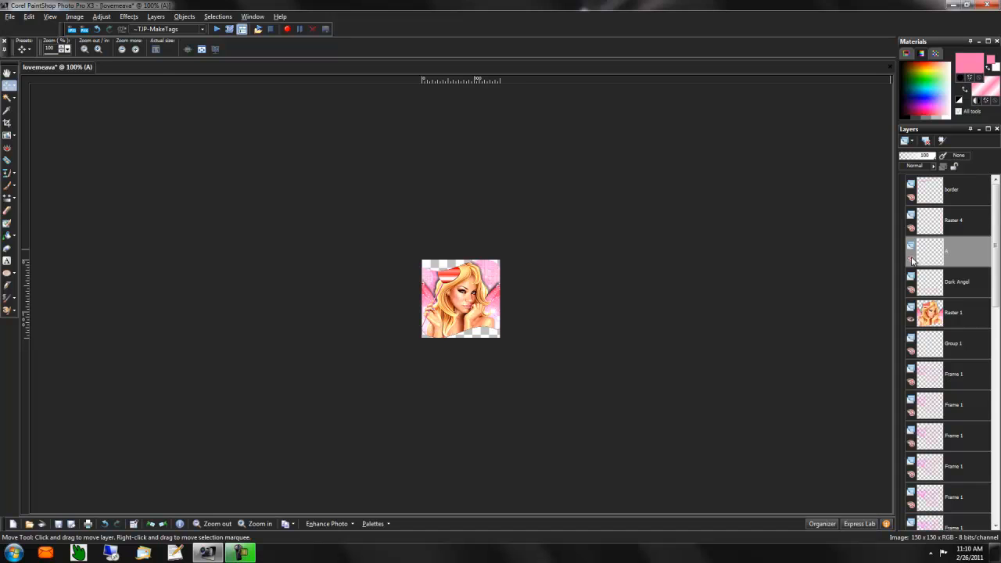
{"action": "left_click", "coordinate": [912, 319]}
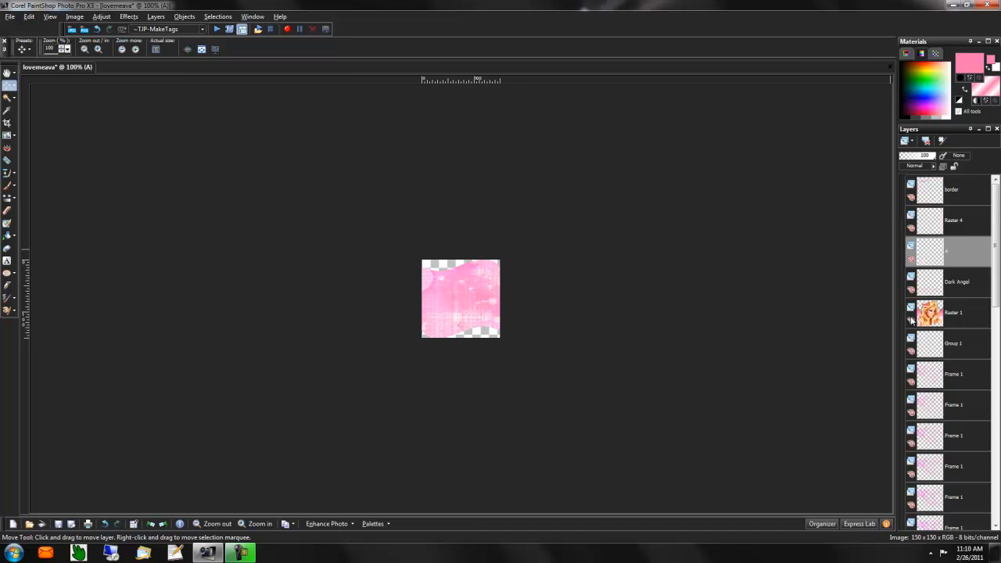